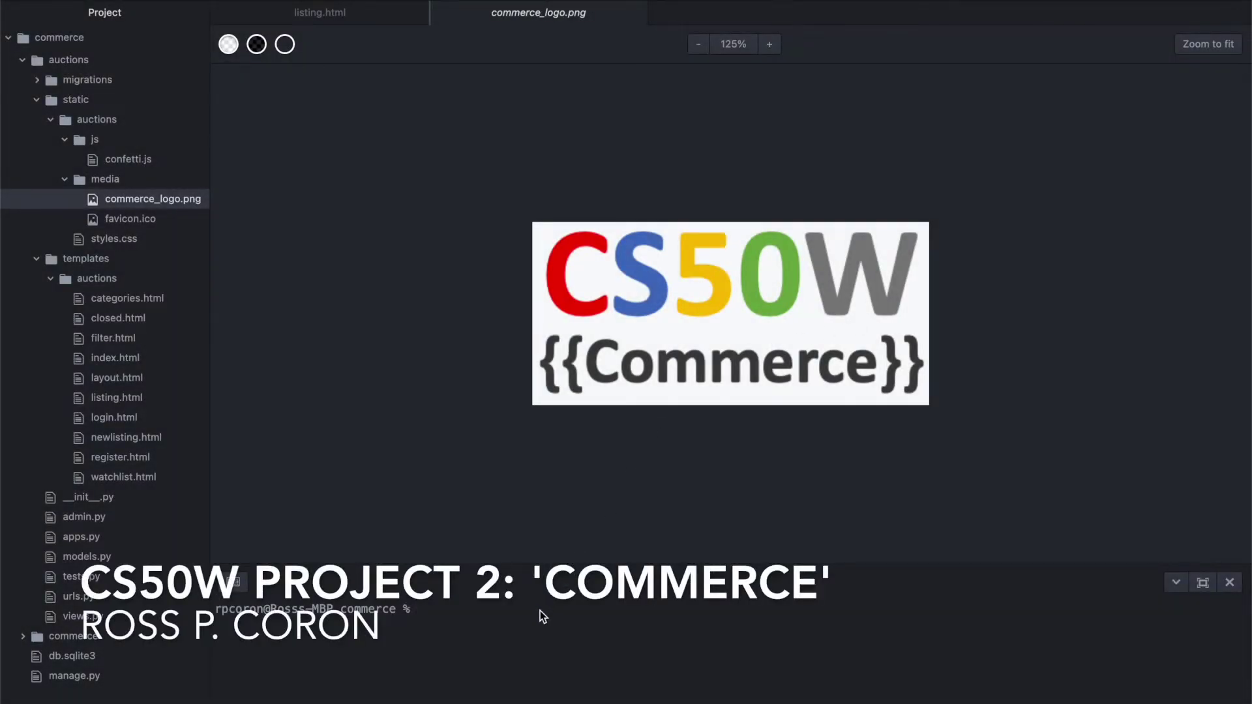
Run 'python3 manage.py runserver' in Atom's terminal to launch the commerce dev server
{"action": "type", "text": "python3 manage.py runserver"}
{"action": "key", "text": "Return"}
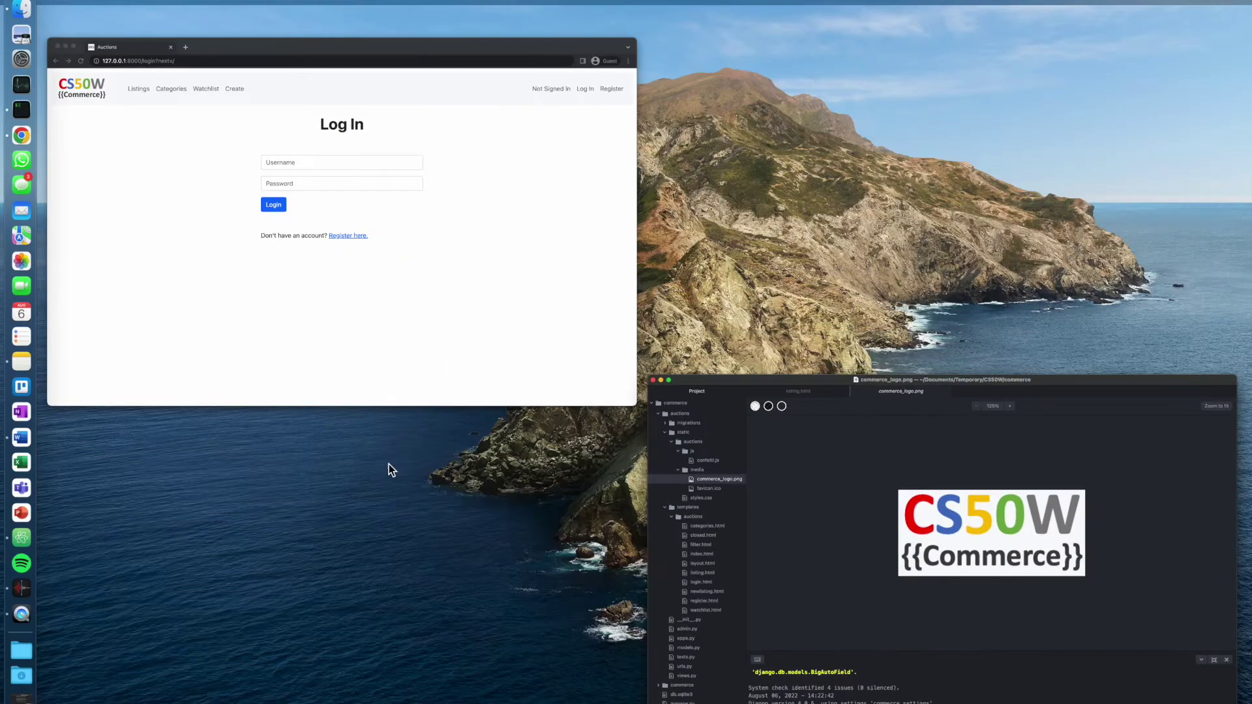
Log in to the auction site with the bidder's username and password
{"action": "left_click", "coordinate": [307, 402]}
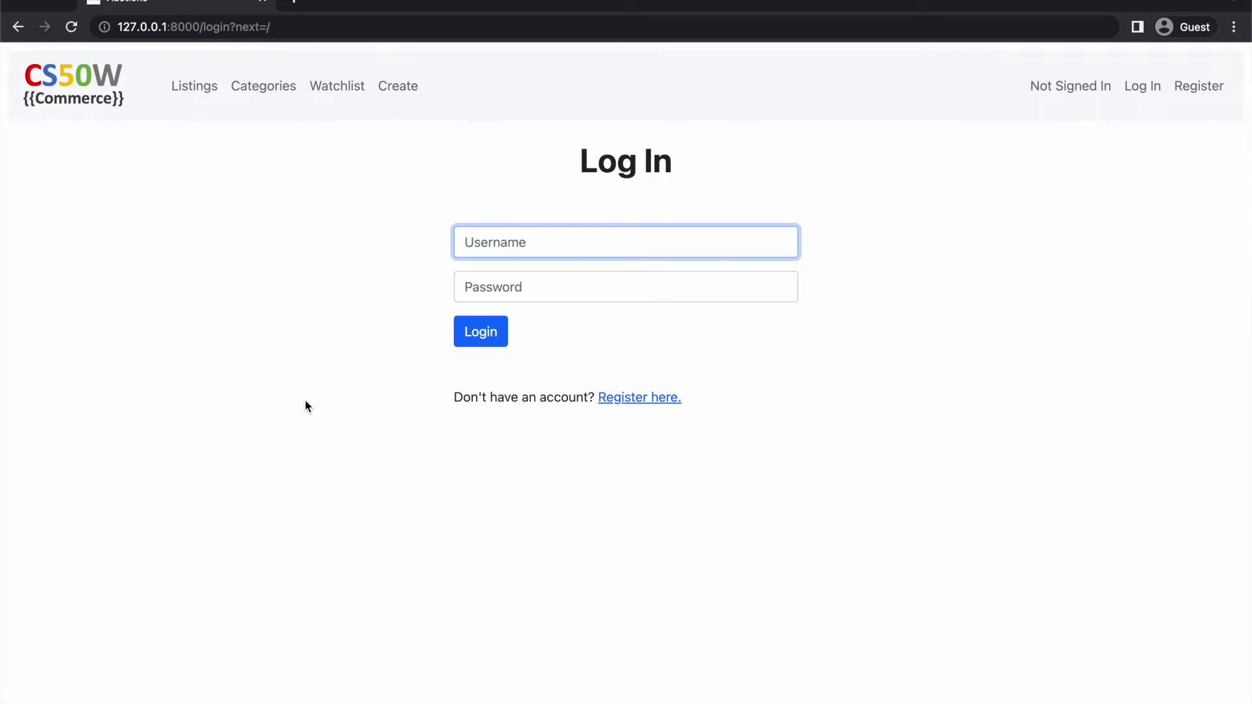
{"action": "type", "text": "Ross"}
{"action": "key", "text": "Tab"}
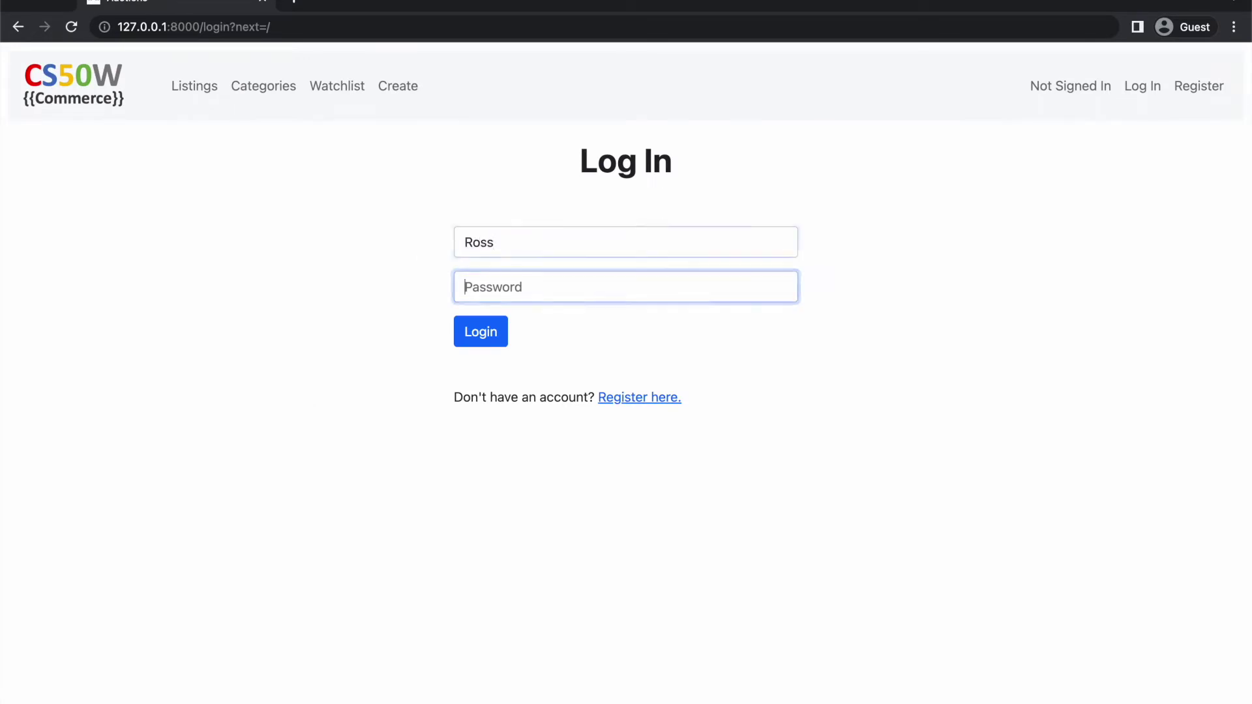
{"action": "type", "text": "••••••••"}
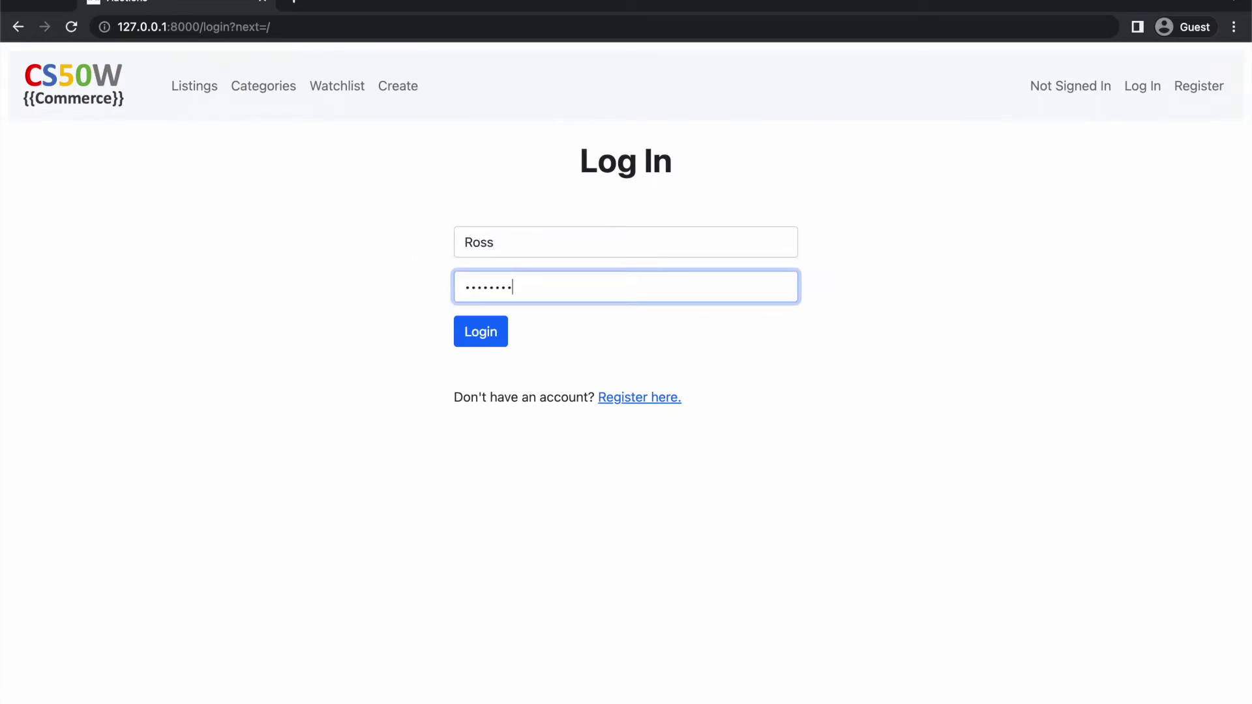
{"action": "key", "text": "Return"}
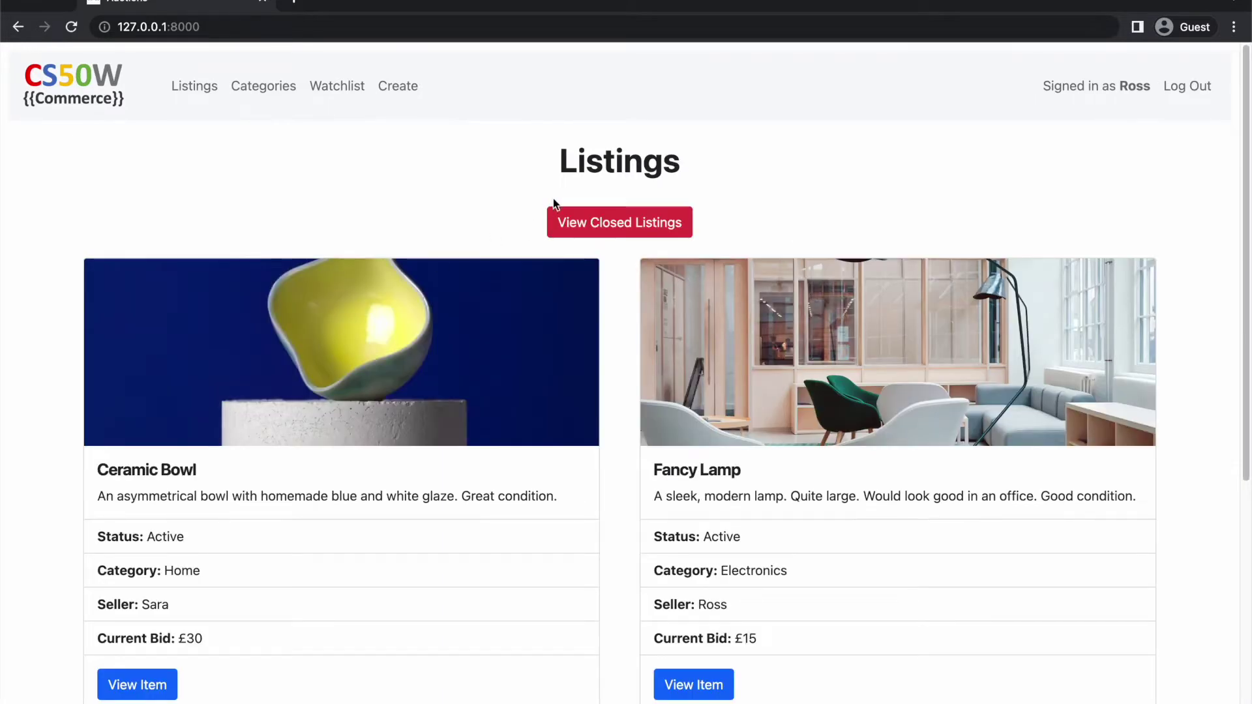
Scroll the Listings page and open the Scruffy Dog listing
{"action": "double_click", "coordinate": [550, 163]}
{"action": "left_click", "coordinate": [455, 153]}
{"action": "scroll", "coordinate": [842, 347], "scroll_direction": "down", "scroll_amount": 5}
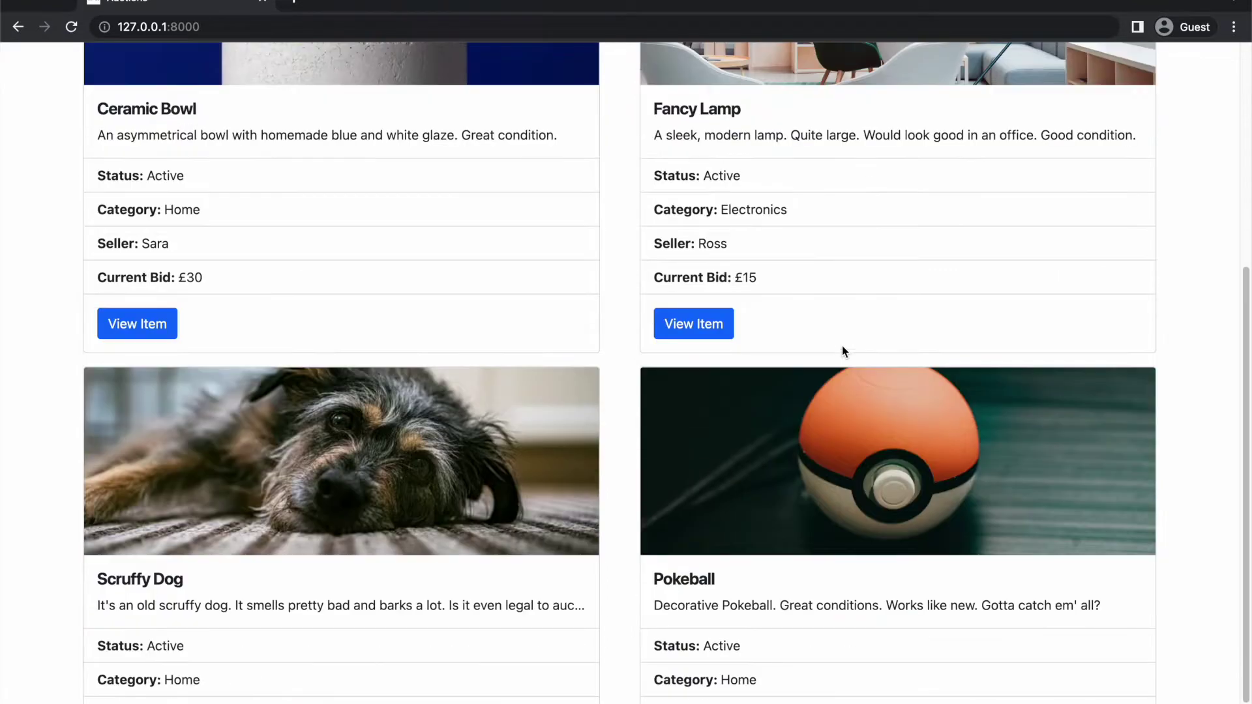
{"action": "scroll", "coordinate": [843, 350], "scroll_direction": "up", "scroll_amount": 6}
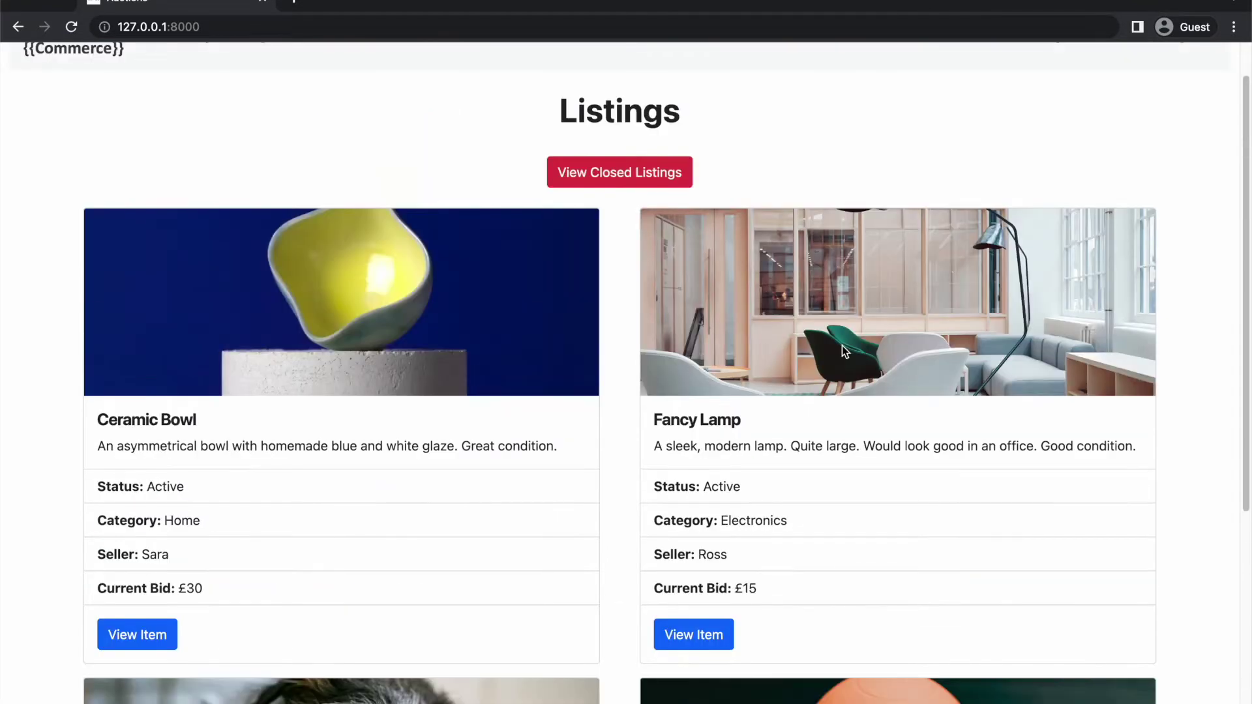
{"action": "scroll", "coordinate": [842, 351], "scroll_direction": "down", "scroll_amount": 5}
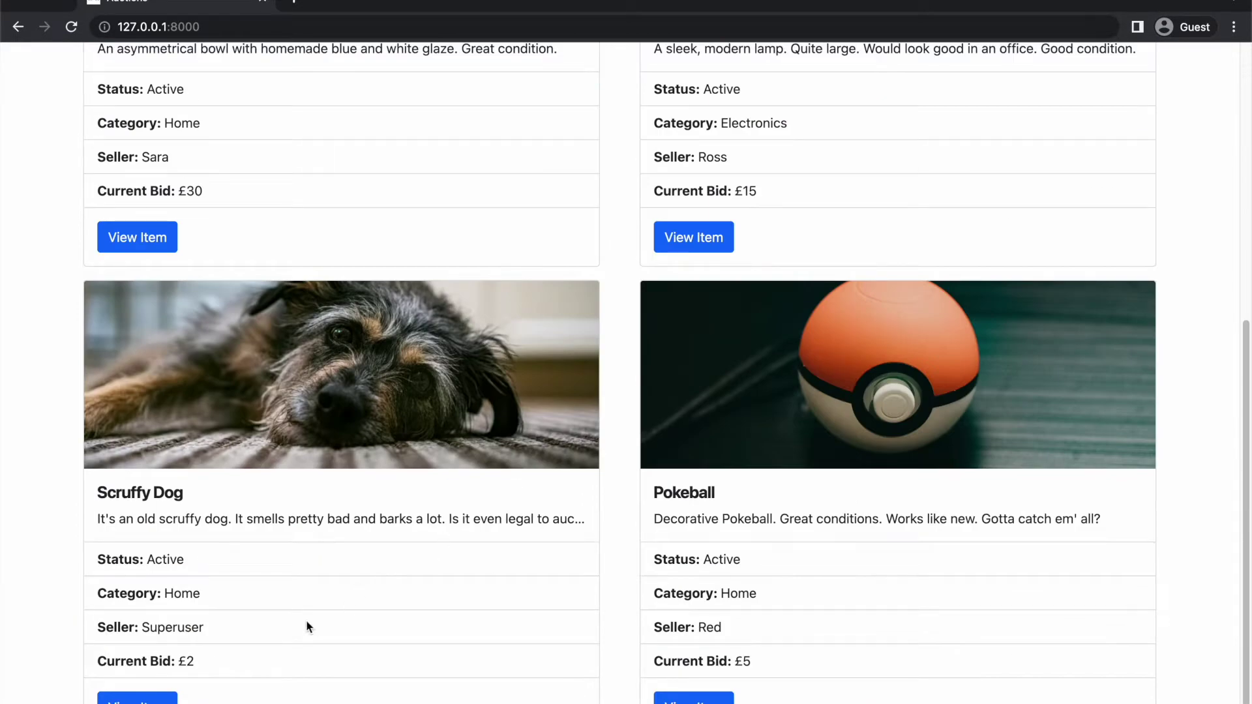
{"action": "left_click", "coordinate": [150, 700]}
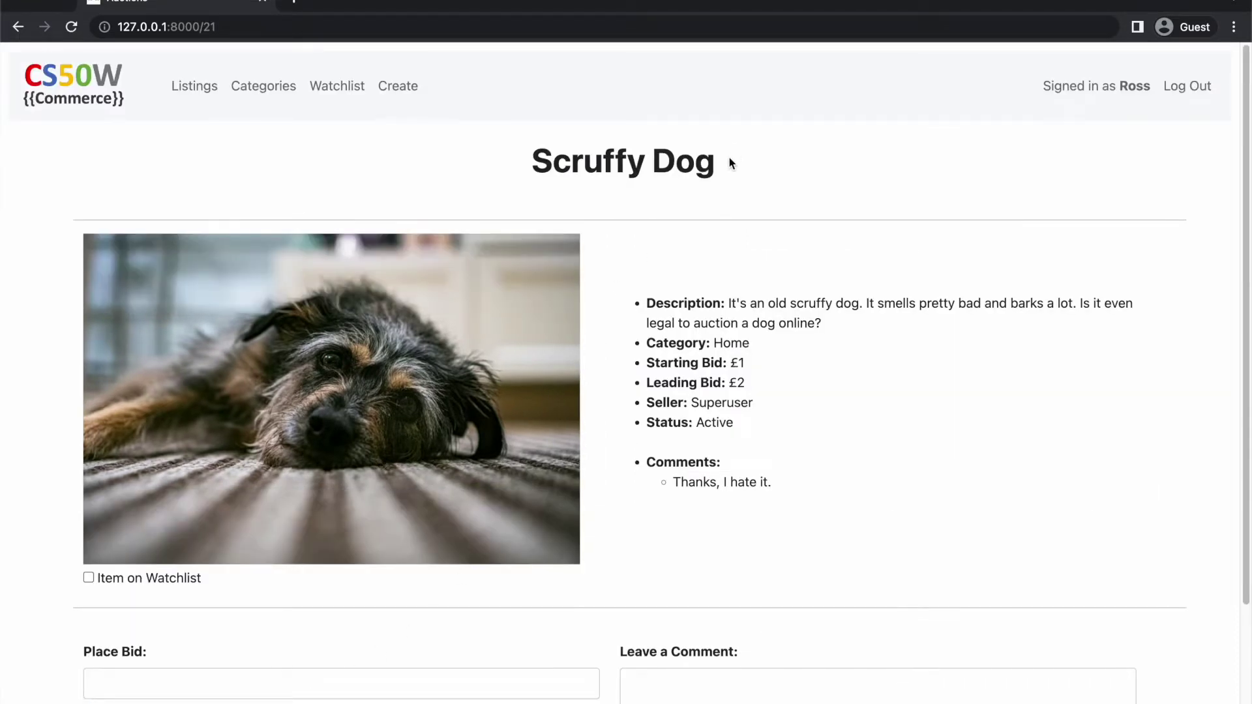
Highlight the Scruffy Dog title, its detail labels and the 'Thanks, I hate it.' comment
{"action": "left_click_drag", "start_coordinate": [723, 159], "coordinate": [532, 158]}
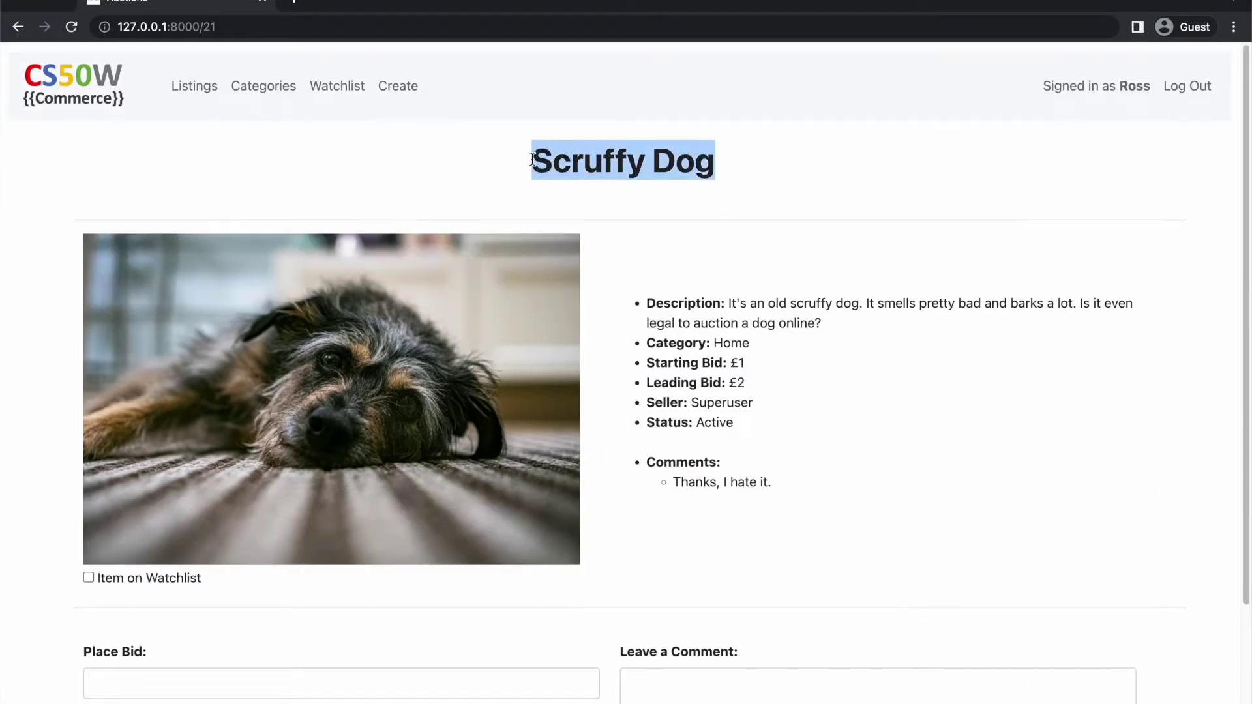
{"action": "left_click", "coordinate": [496, 286]}
{"action": "double_click", "coordinate": [678, 301]}
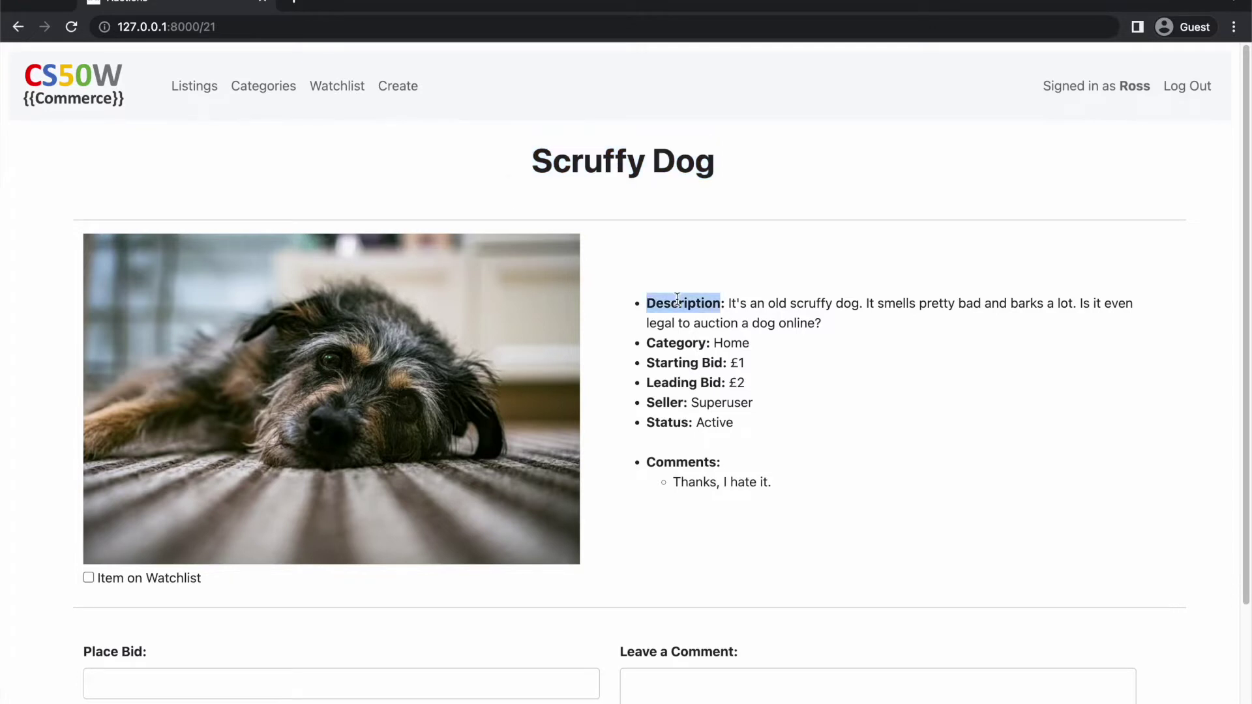
{"action": "double_click", "coordinate": [680, 341]}
{"action": "double_click", "coordinate": [681, 363]}
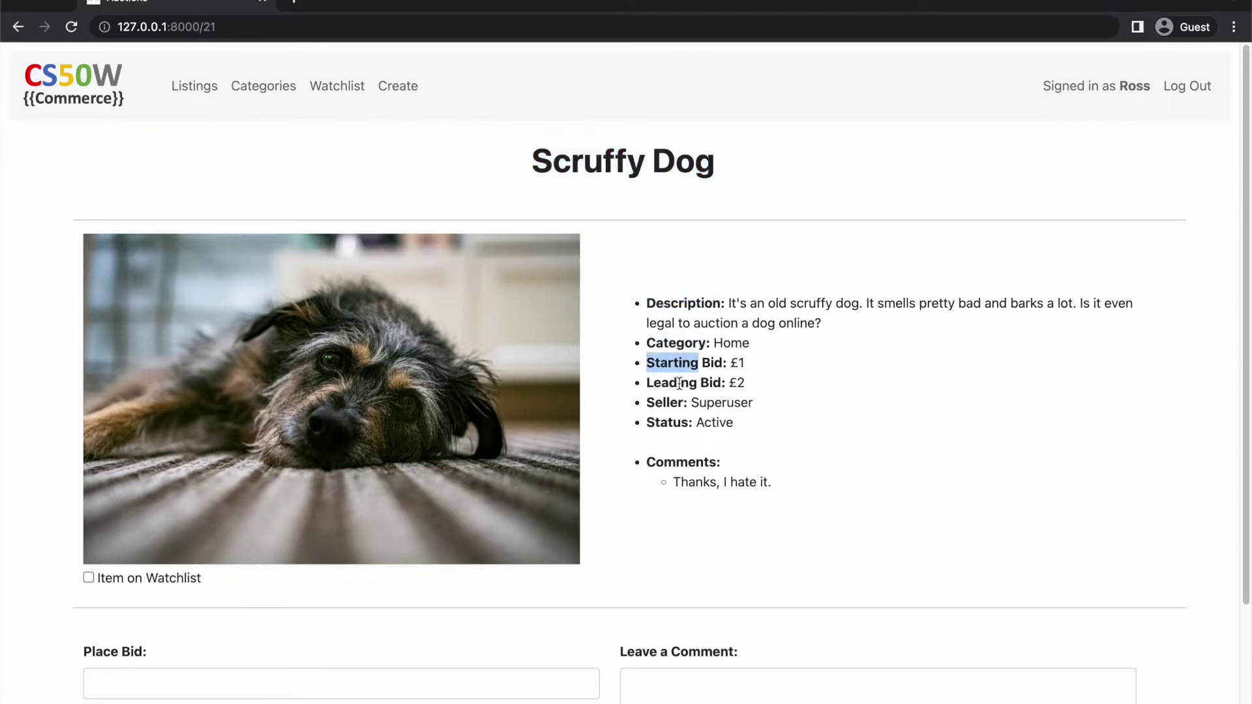
{"action": "double_click", "coordinate": [678, 382]}
{"action": "double_click", "coordinate": [673, 403]}
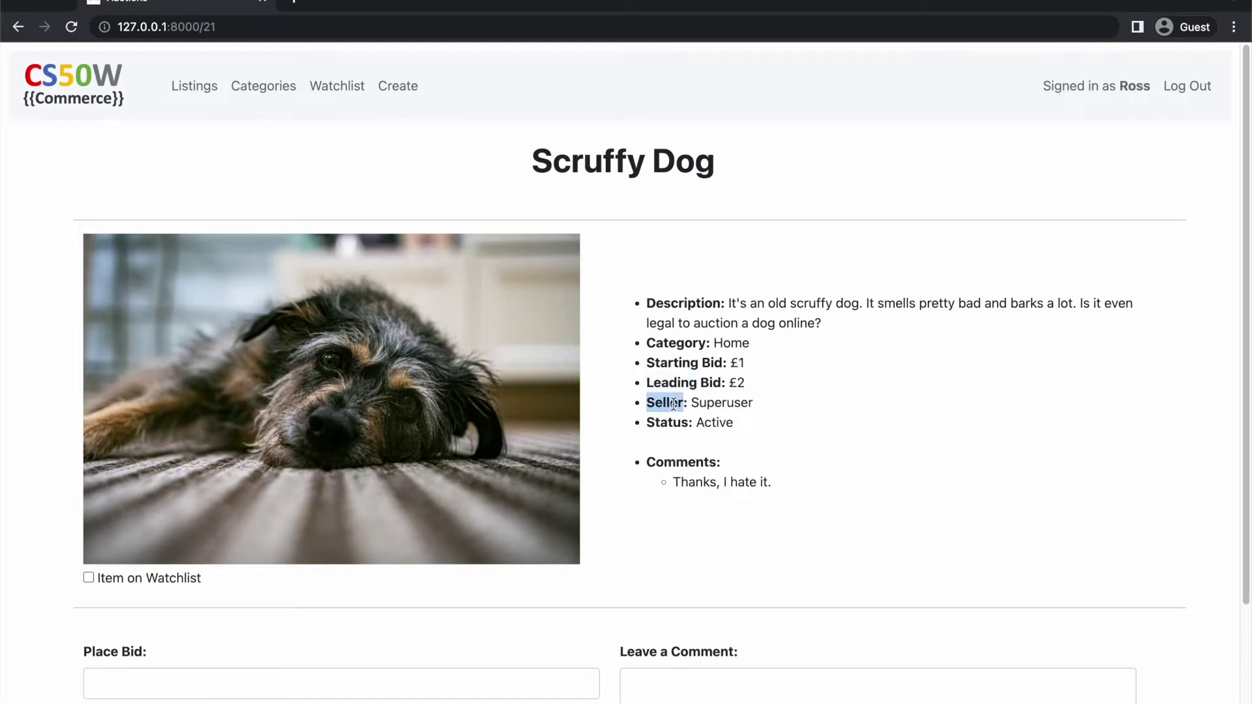
{"action": "left_click_drag", "start_coordinate": [772, 482], "coordinate": [676, 490]}
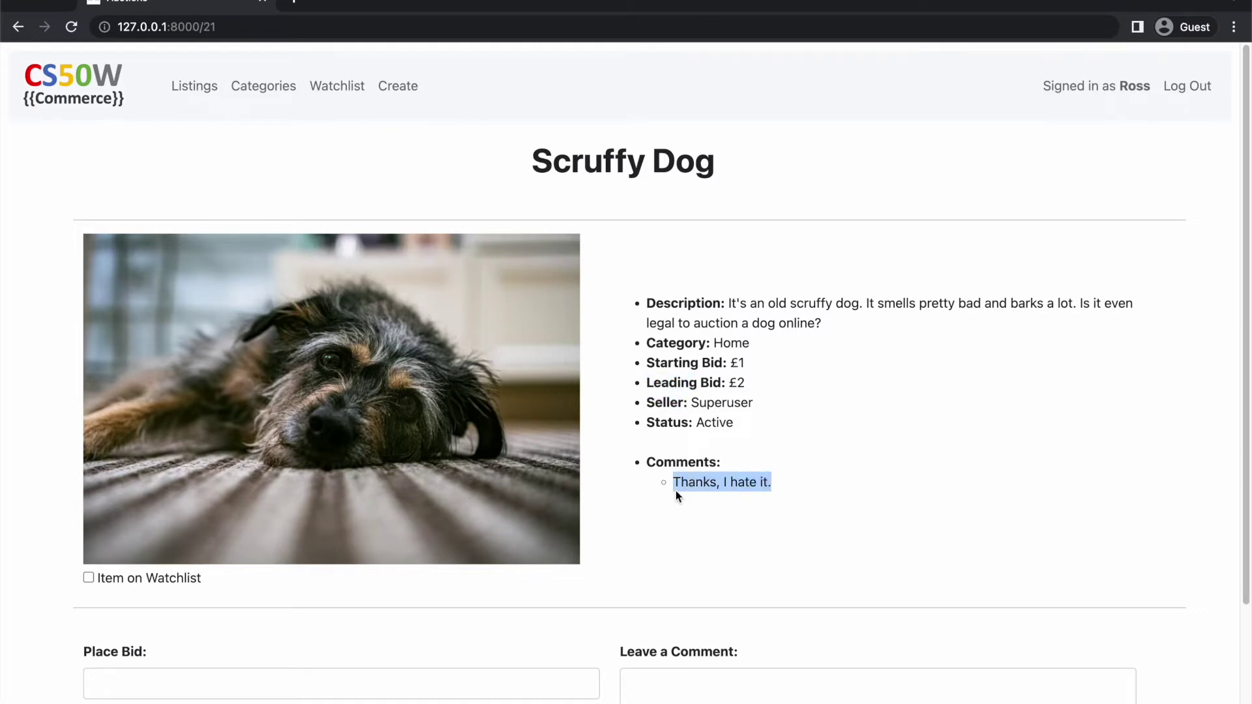
{"action": "left_click", "coordinate": [619, 516]}
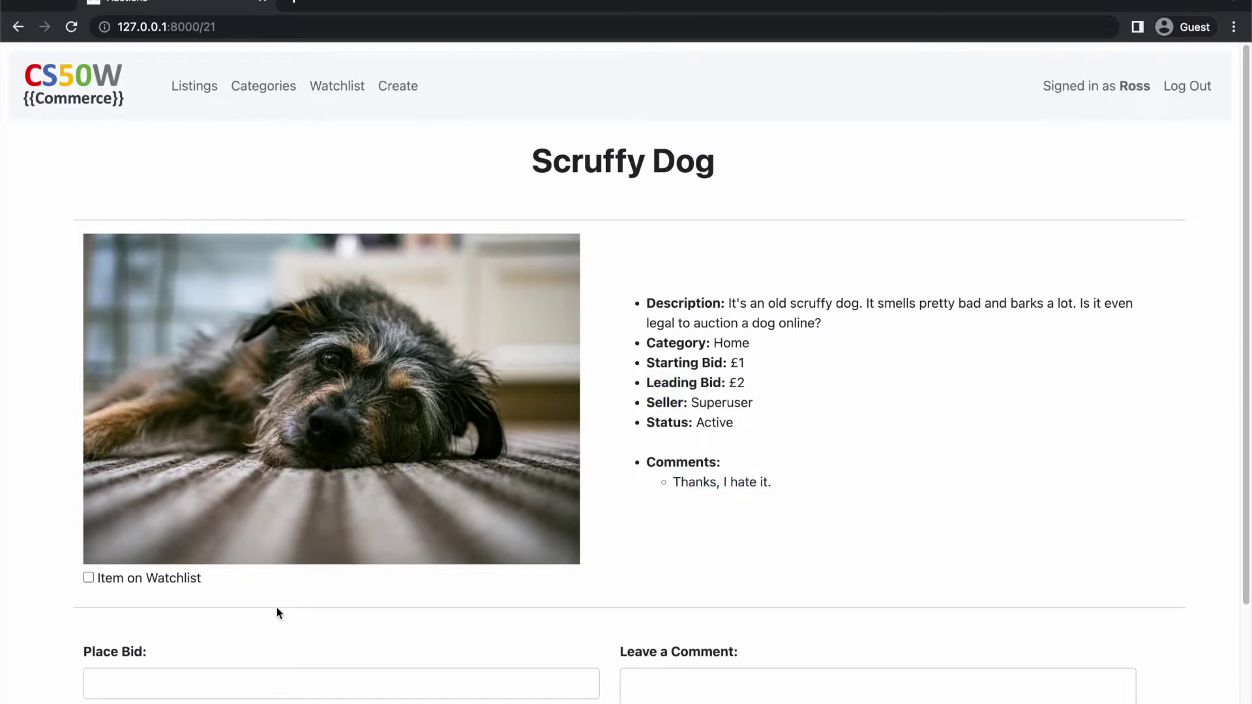
Toggle the watchlist checkbox on, off and on again so Scruffy Dog stays watchlisted
{"action": "left_click", "coordinate": [88, 579]}
{"action": "left_click", "coordinate": [89, 578]}
{"action": "left_click", "coordinate": [88, 579]}
{"action": "scroll", "coordinate": [593, 612], "scroll_direction": "down", "scroll_amount": 2}
Try a £1 bid on Scruffy Dog, which is rejected
{"action": "scroll", "coordinate": [592, 613], "scroll_direction": "down", "scroll_amount": 2}
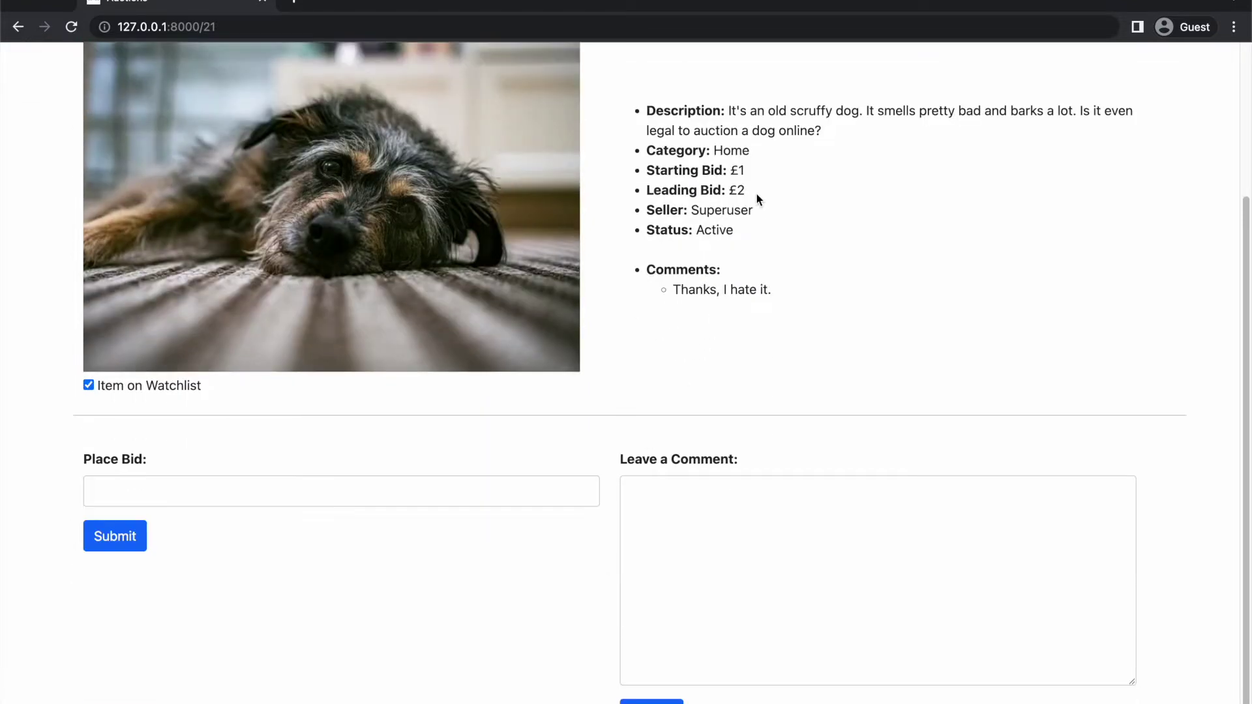
{"action": "left_click_drag", "start_coordinate": [746, 193], "coordinate": [648, 172]}
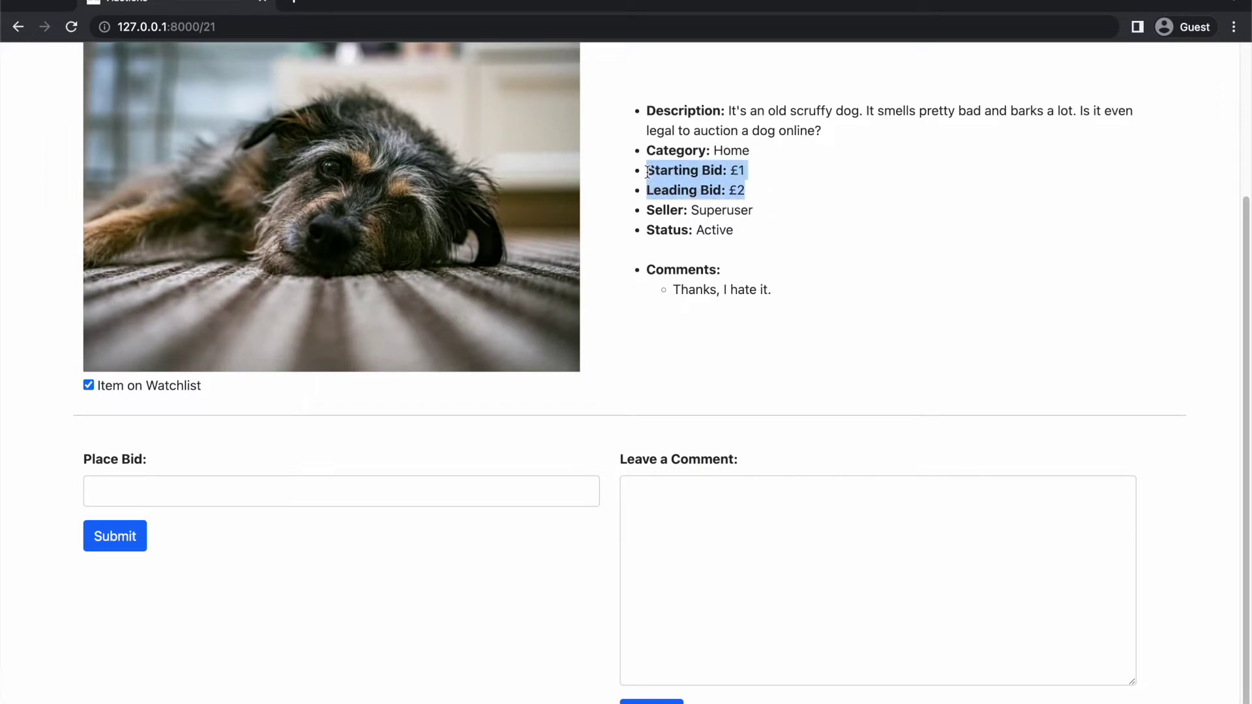
{"action": "left_click", "coordinate": [108, 489]}
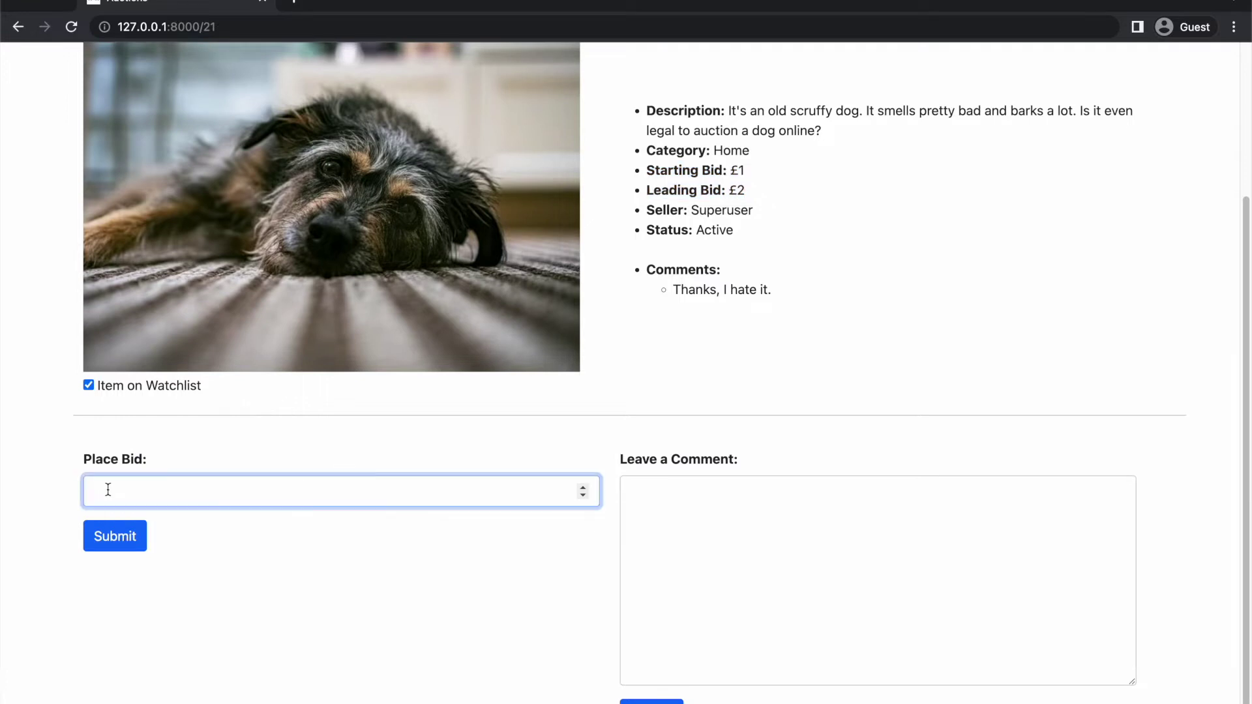
{"action": "type", "text": "1"}
{"action": "left_click", "coordinate": [110, 536]}
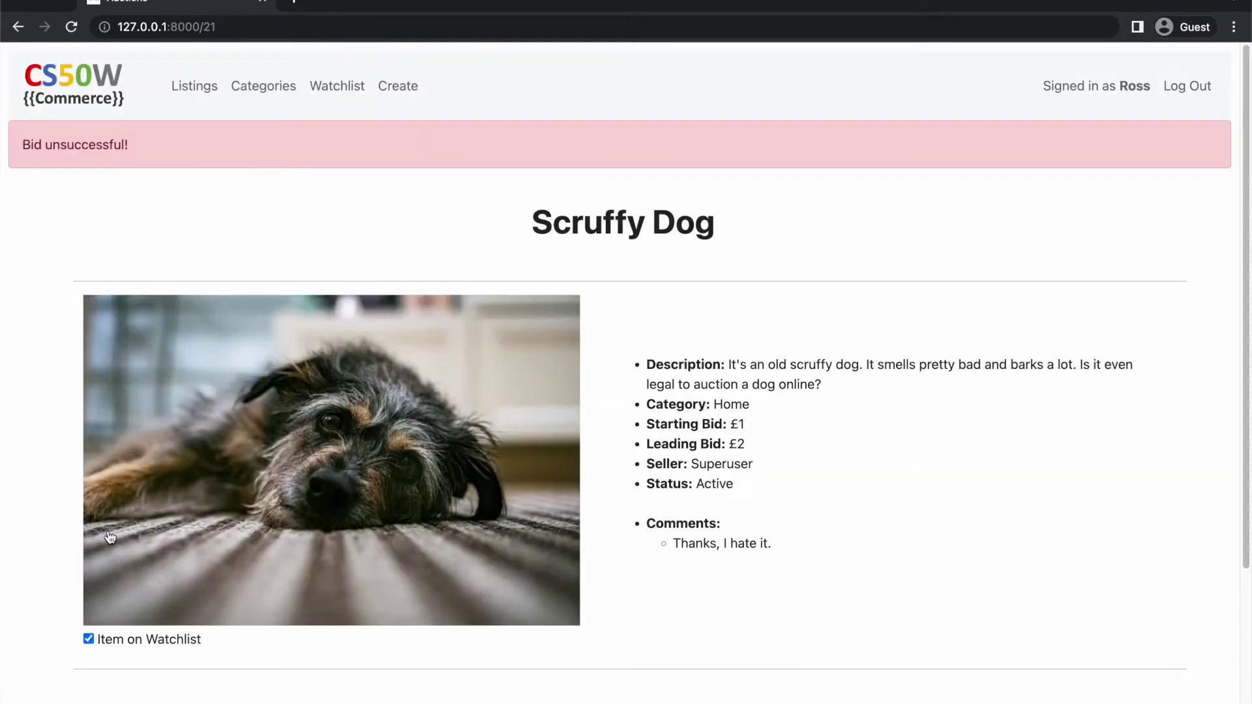
{"action": "left_click_drag", "start_coordinate": [144, 143], "coordinate": [13, 140]}
{"action": "left_click", "coordinate": [51, 224]}
Place a successful £10 bid, making it the new leading bid
{"action": "scroll", "coordinate": [118, 416], "scroll_direction": "down", "scroll_amount": 4}
{"action": "left_click", "coordinate": [128, 499]}
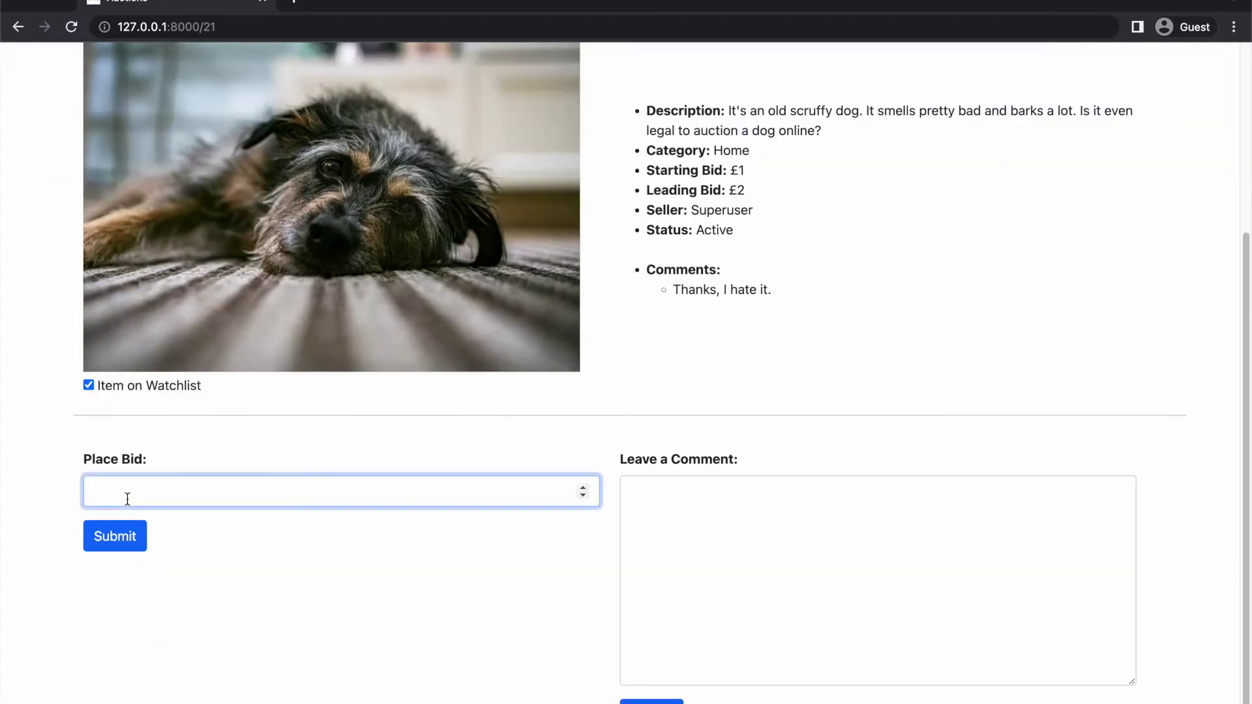
{"action": "type", "text": "10"}
{"action": "left_click", "coordinate": [125, 534]}
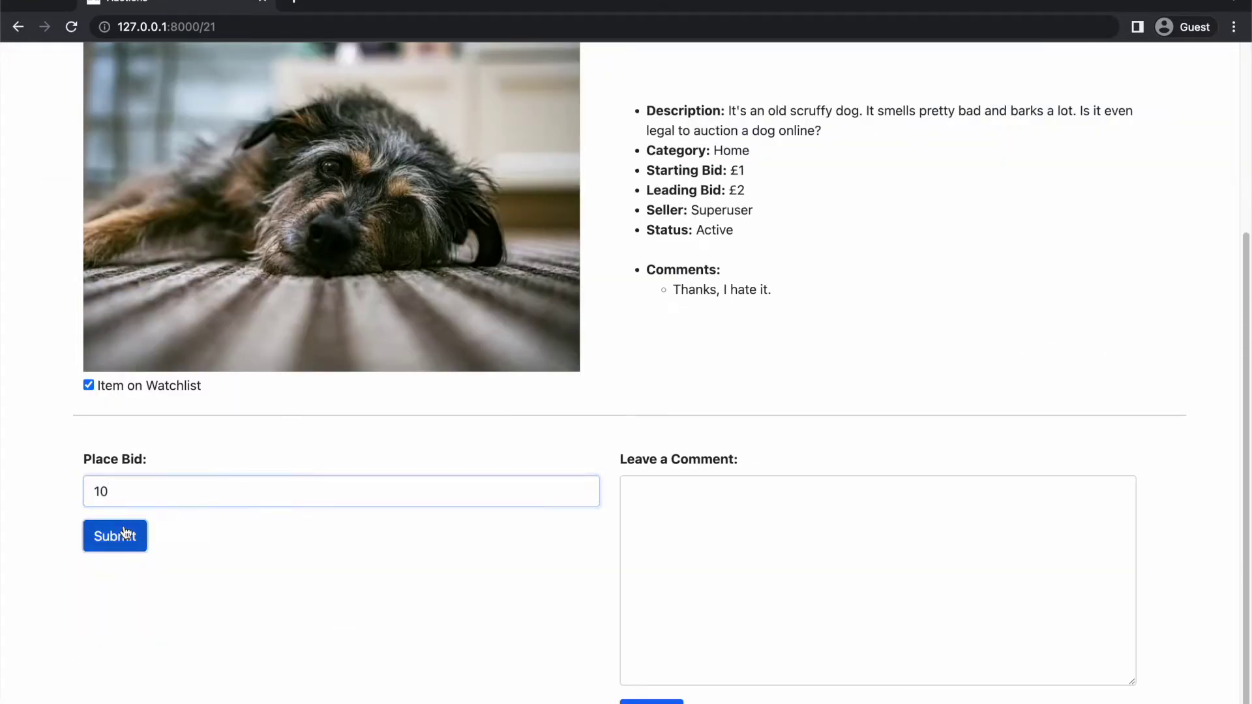
{"action": "left_click_drag", "start_coordinate": [122, 139], "coordinate": [23, 145]}
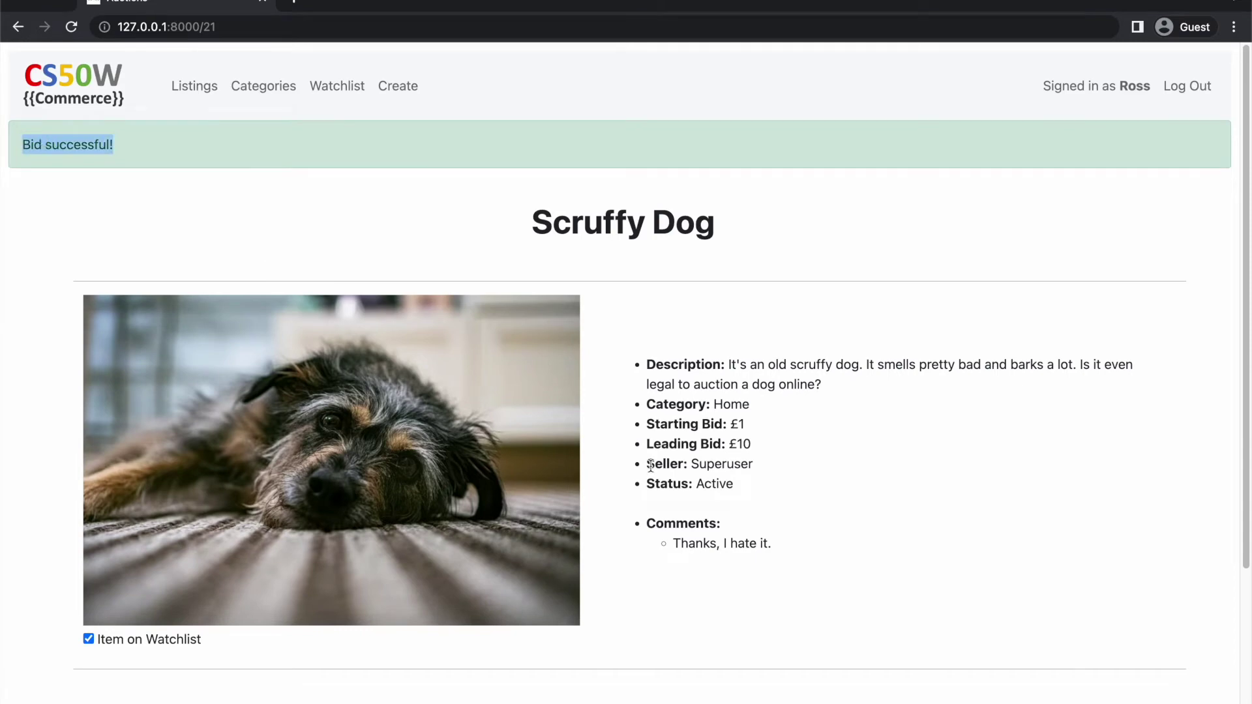
{"action": "double_click", "coordinate": [742, 445]}
Post the comment 'What a good boy :)' and go to the Categories page
{"action": "scroll", "coordinate": [743, 554], "scroll_direction": "down", "scroll_amount": 4}
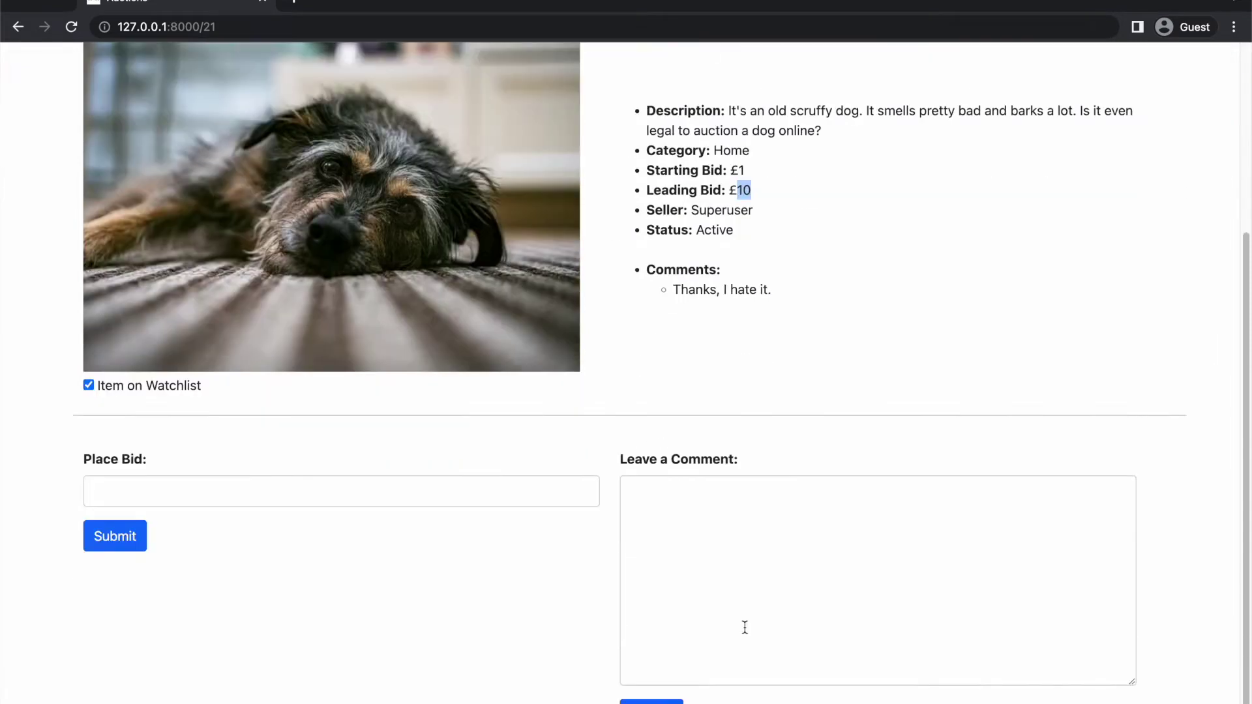
{"action": "left_click", "coordinate": [748, 555]}
{"action": "type", "text": "What a"}
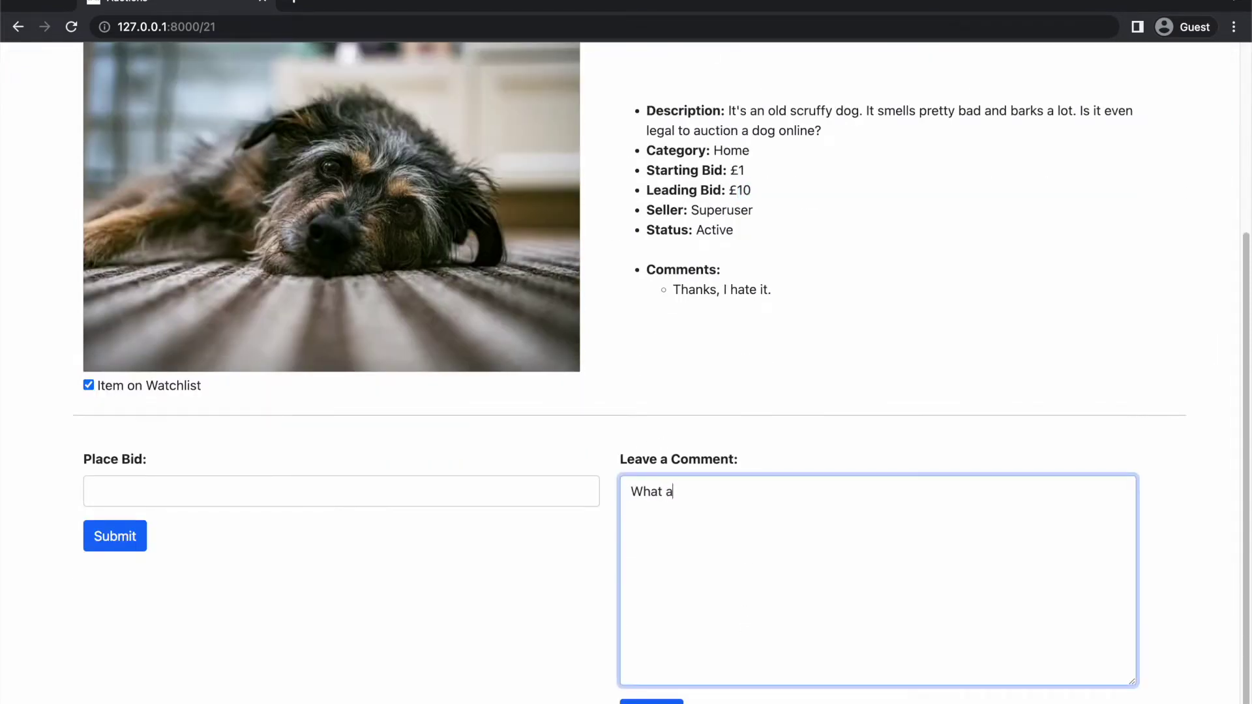
{"action": "type", "text": " good boy :)"}
{"action": "left_click", "coordinate": [652, 702]}
{"action": "left_click_drag", "start_coordinate": [782, 553], "coordinate": [664, 551]}
{"action": "left_click", "coordinate": [605, 560]}
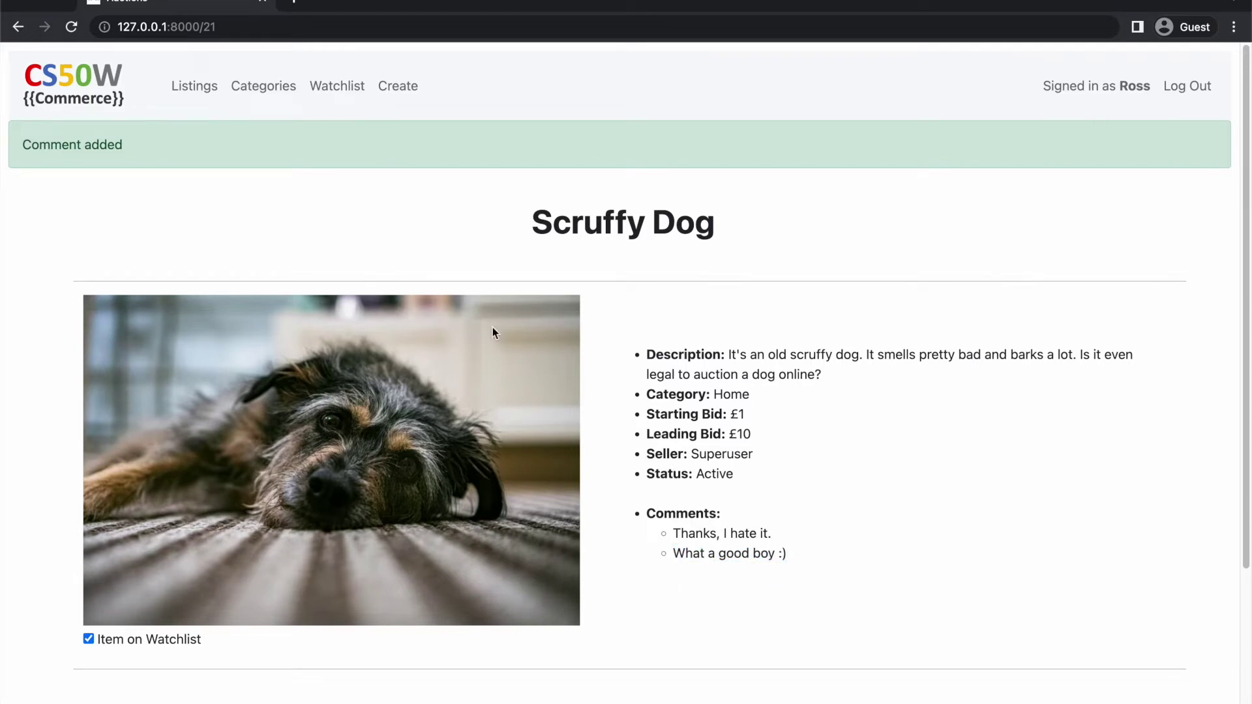
{"action": "left_click", "coordinate": [275, 102]}
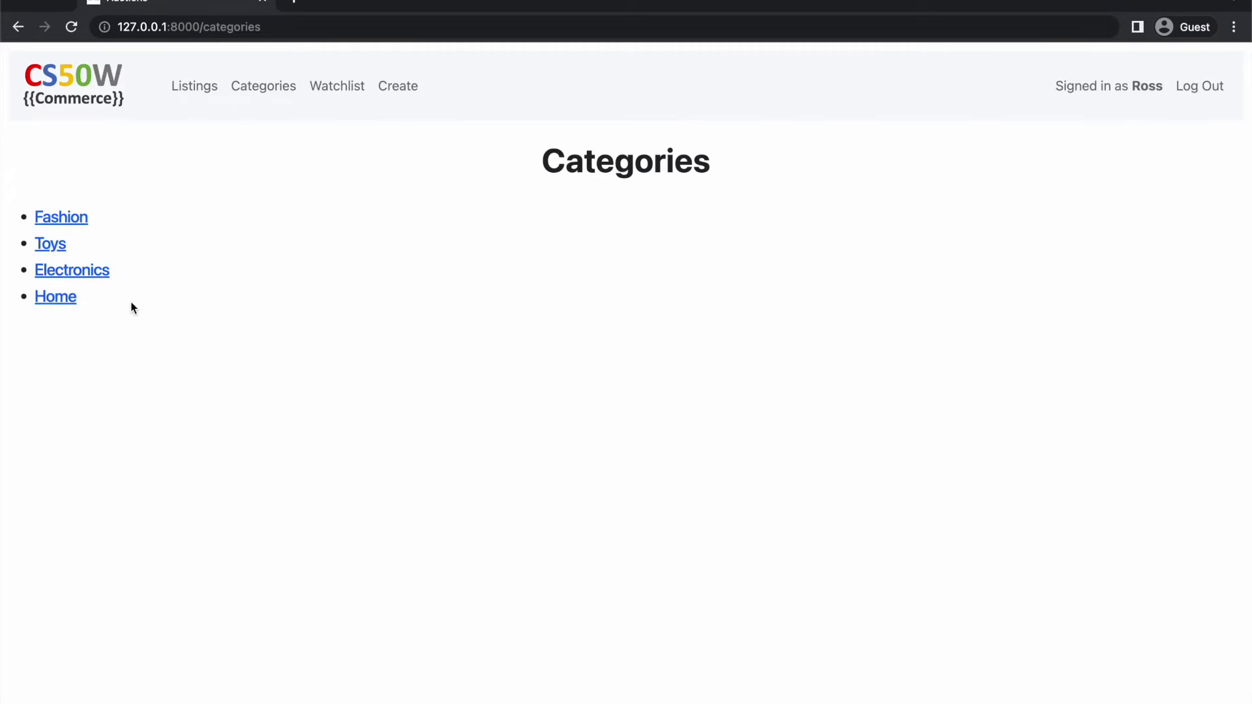
Browse Fashion (Stupid Hat), Toys and Electronics, ending on the Fancy Lamp listing
{"action": "left_click", "coordinate": [72, 227]}
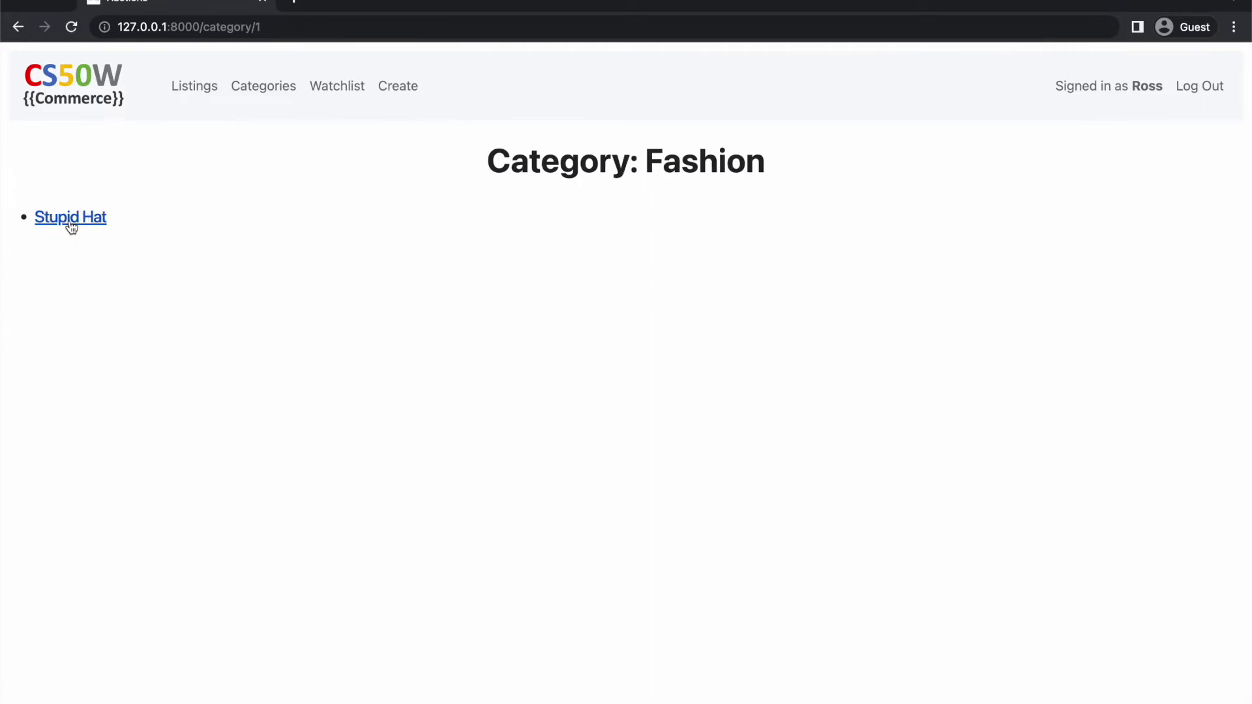
{"action": "left_click", "coordinate": [72, 226]}
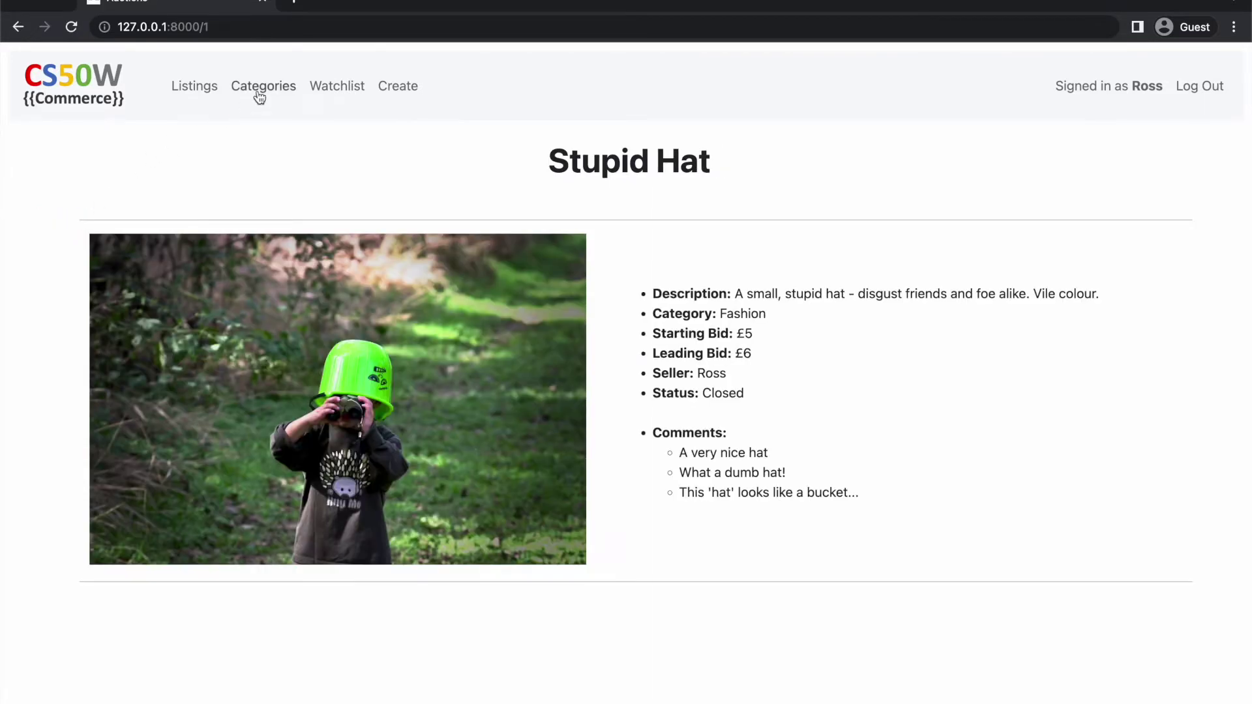
{"action": "left_click", "coordinate": [260, 96]}
{"action": "left_click", "coordinate": [63, 243]}
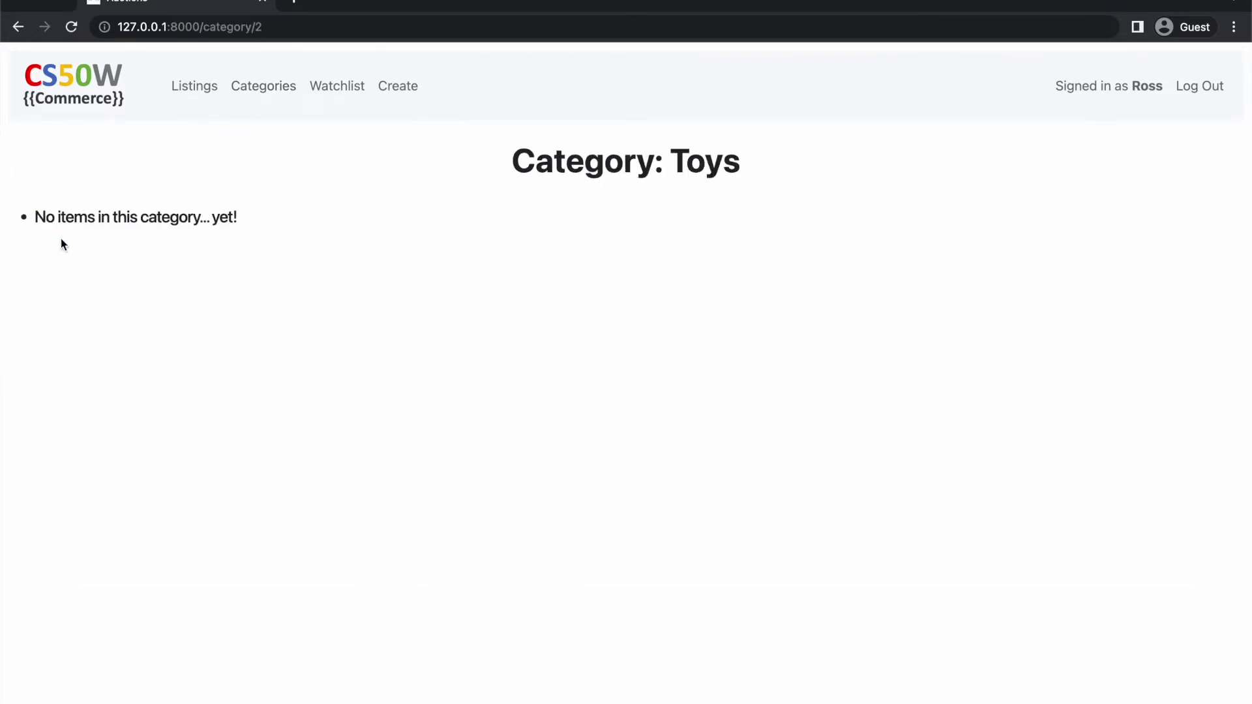
{"action": "left_click", "coordinate": [265, 94]}
{"action": "left_click", "coordinate": [106, 267]}
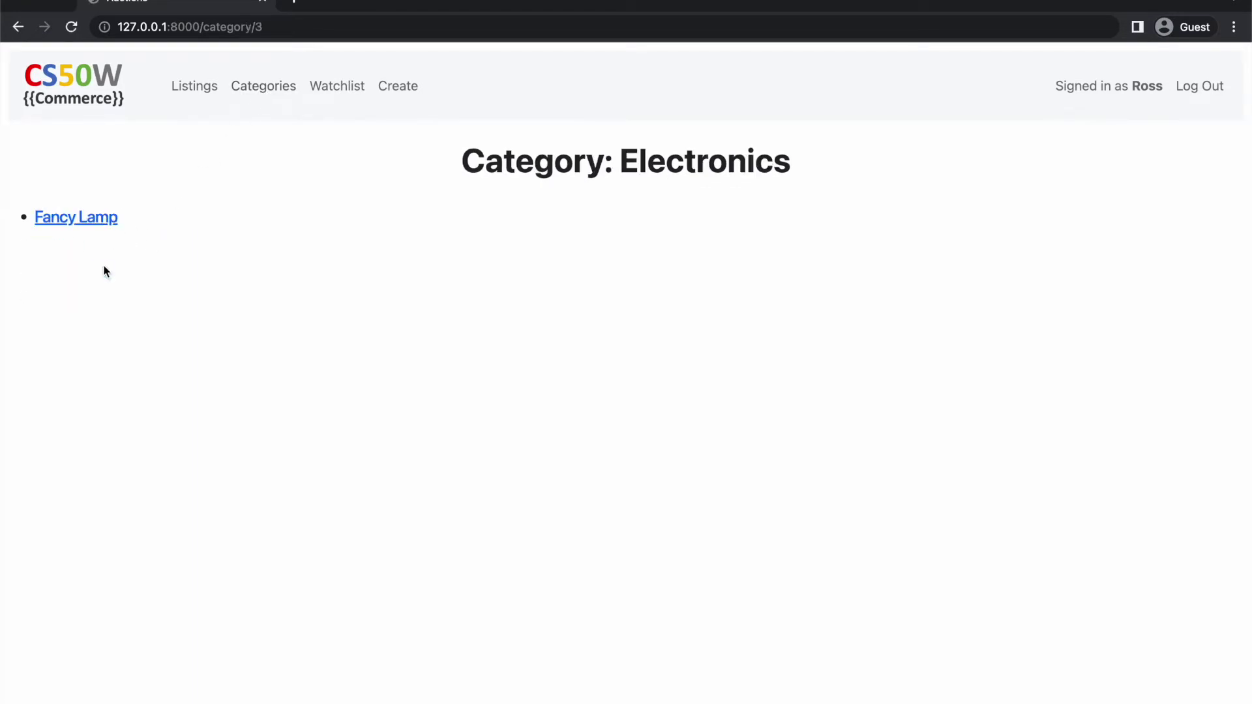
{"action": "left_click", "coordinate": [73, 222]}
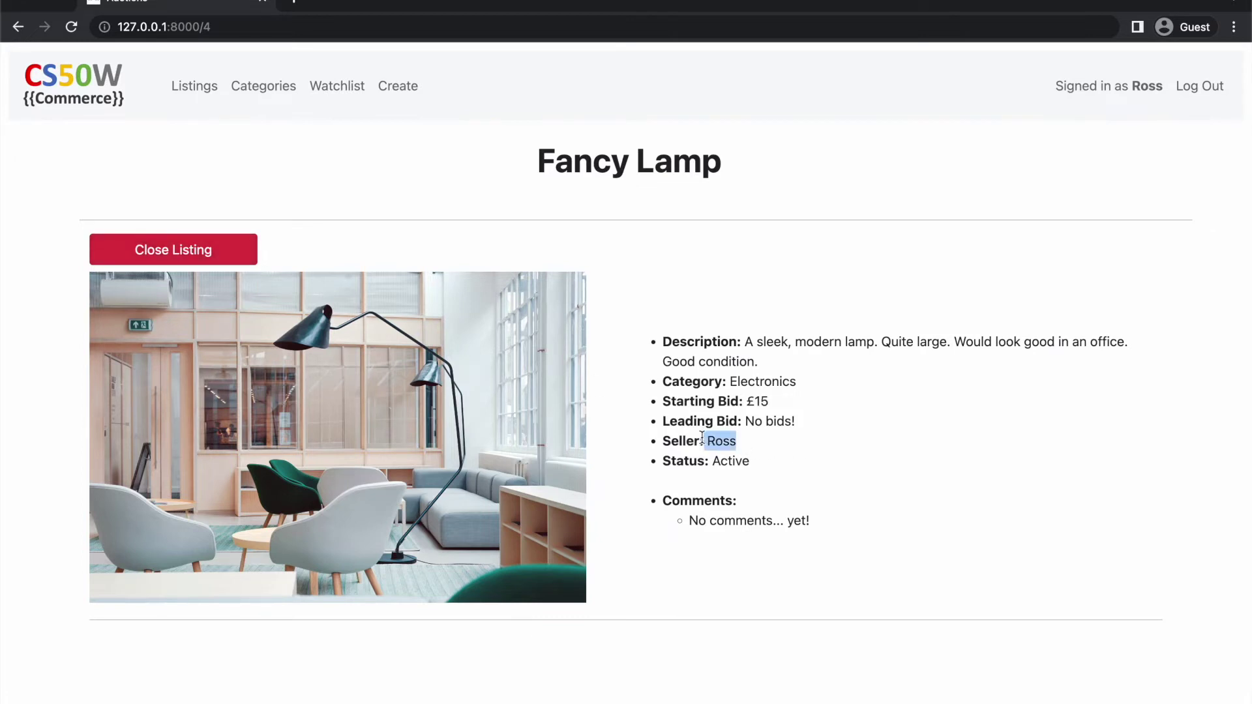
Close the Fancy Lamp listing and view the Closed Listings page
{"action": "left_click_drag", "start_coordinate": [702, 438], "coordinate": [665, 437]}
{"action": "left_click", "coordinate": [1110, 148]}
{"action": "left_click", "coordinate": [131, 247]}
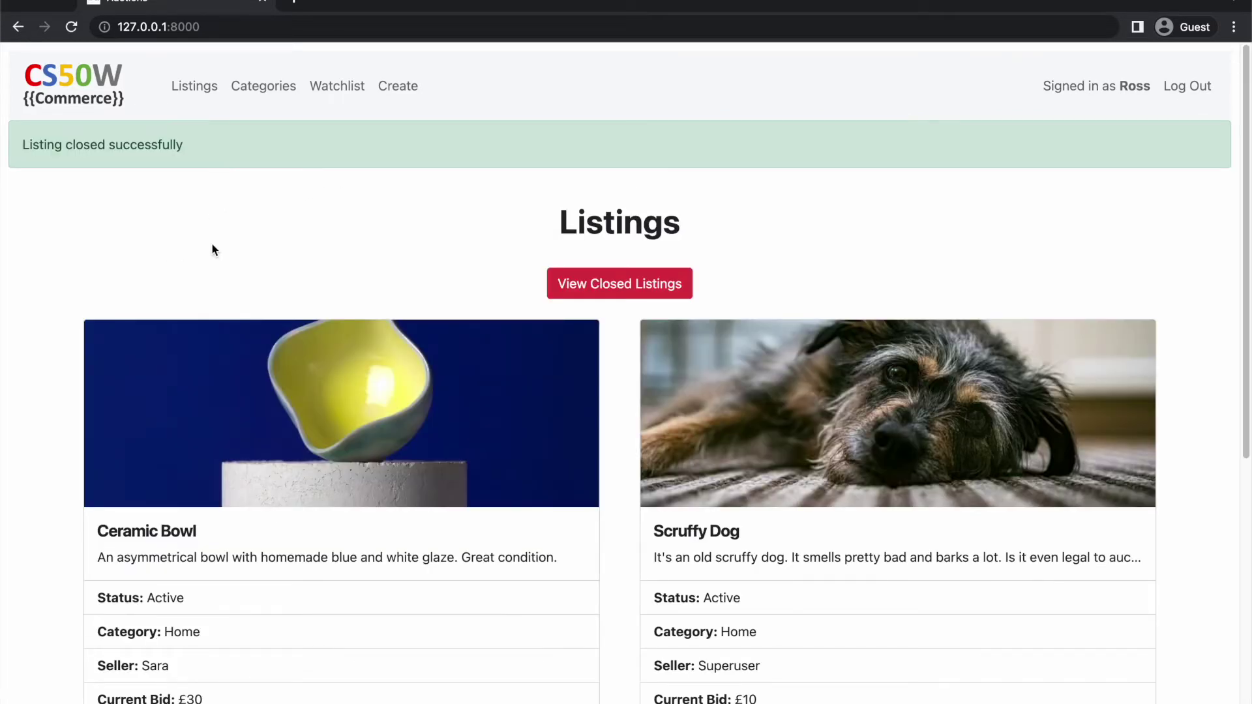
{"action": "left_click", "coordinate": [615, 287]}
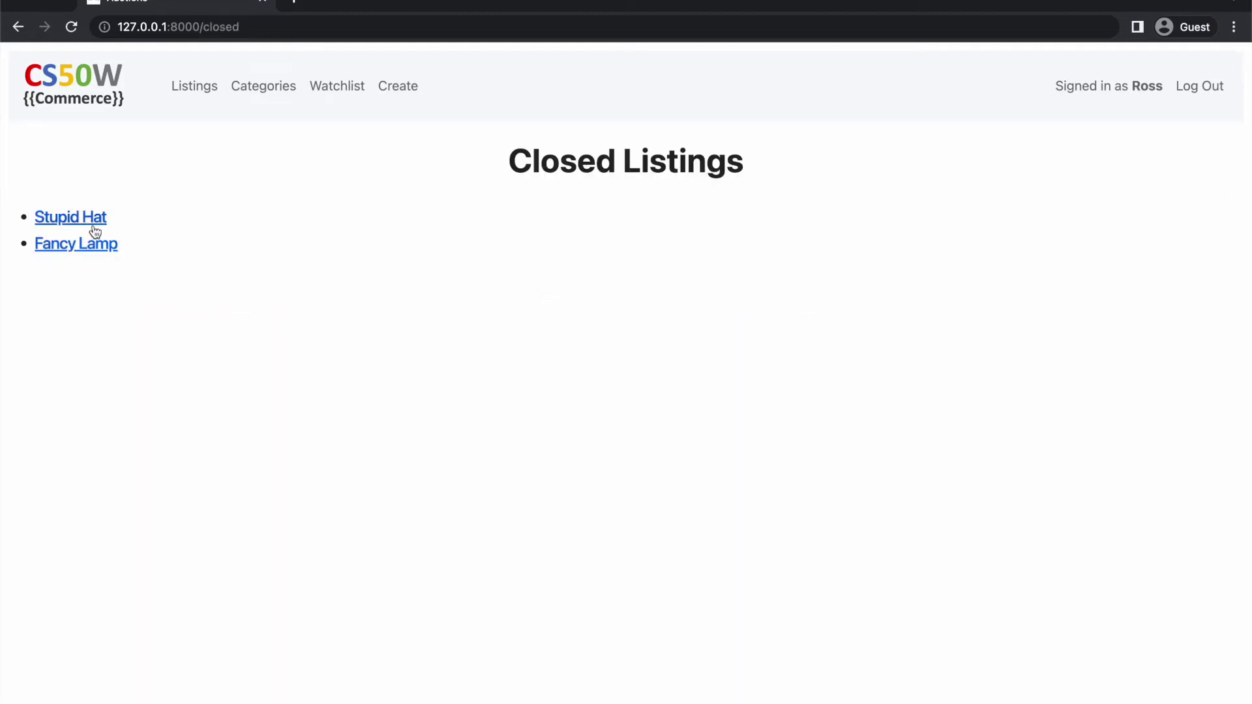
Open the closed Fancy Lamp listing, then reach Scruffy Dog via the Watchlist
{"action": "left_click", "coordinate": [88, 245]}
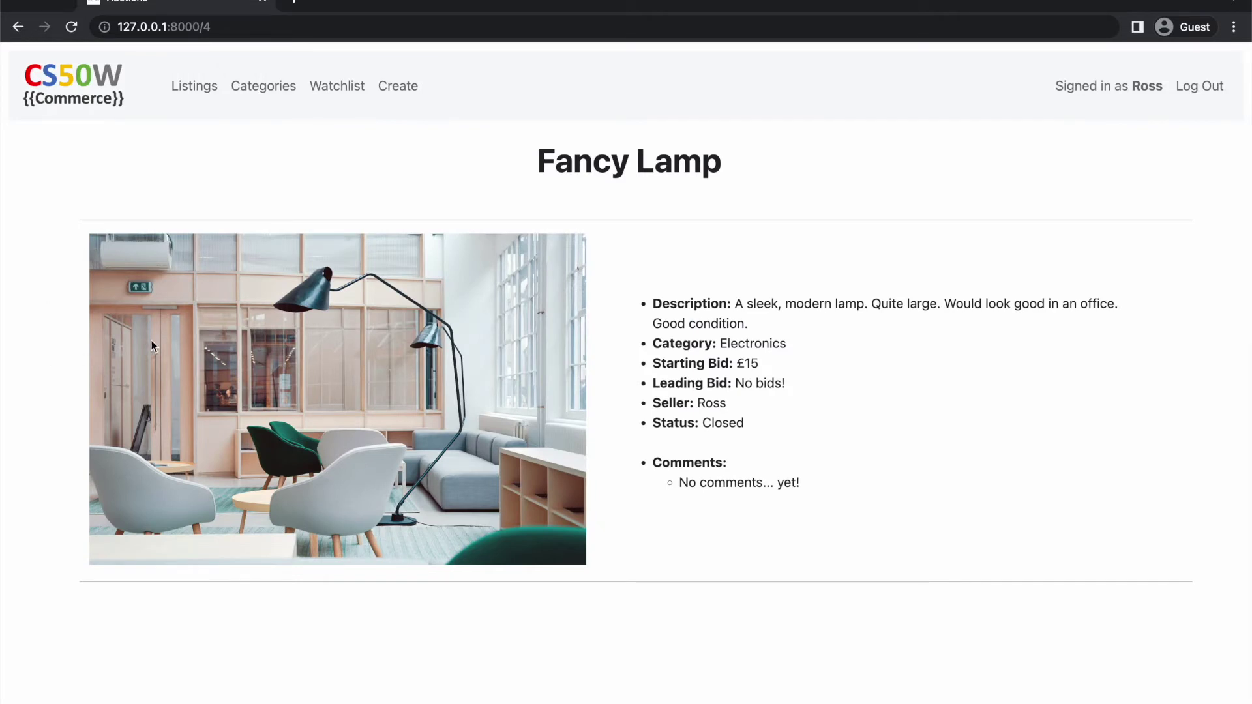
{"action": "left_click", "coordinate": [328, 87]}
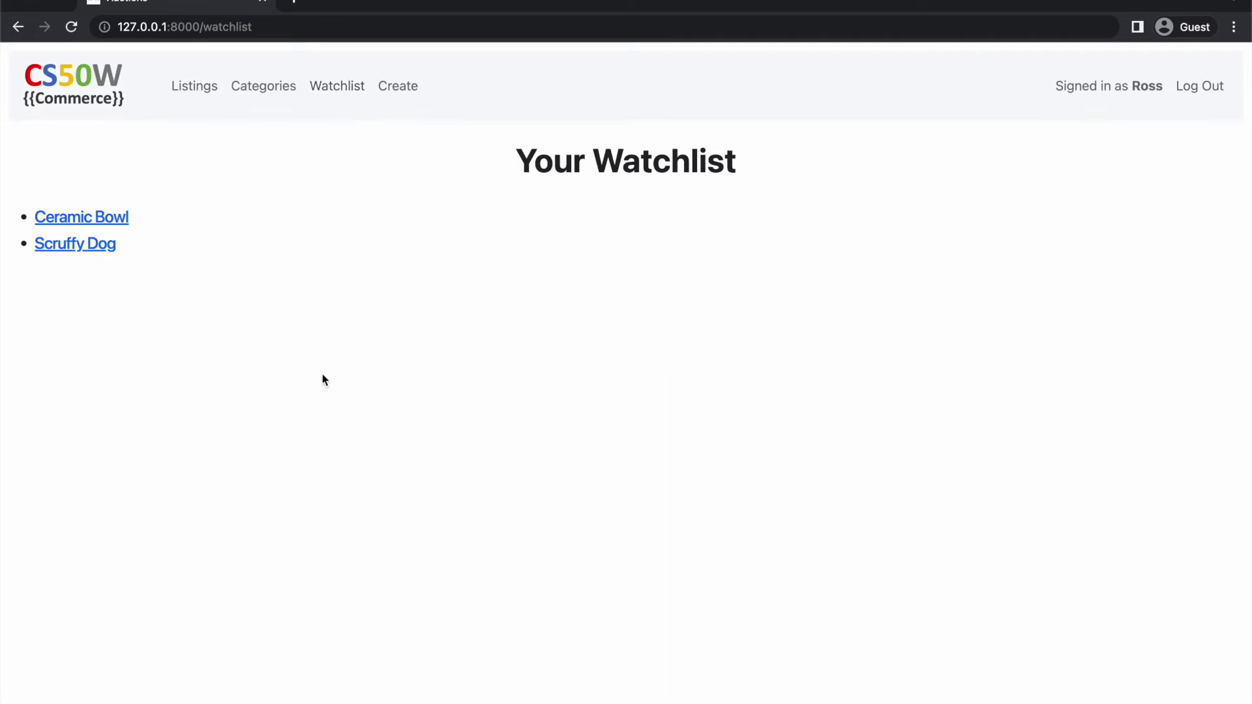
{"action": "left_click", "coordinate": [52, 248]}
{"action": "scroll", "coordinate": [39, 404], "scroll_direction": "down", "scroll_amount": 3}
{"action": "scroll", "coordinate": [27, 449], "scroll_direction": "up", "scroll_amount": 3}
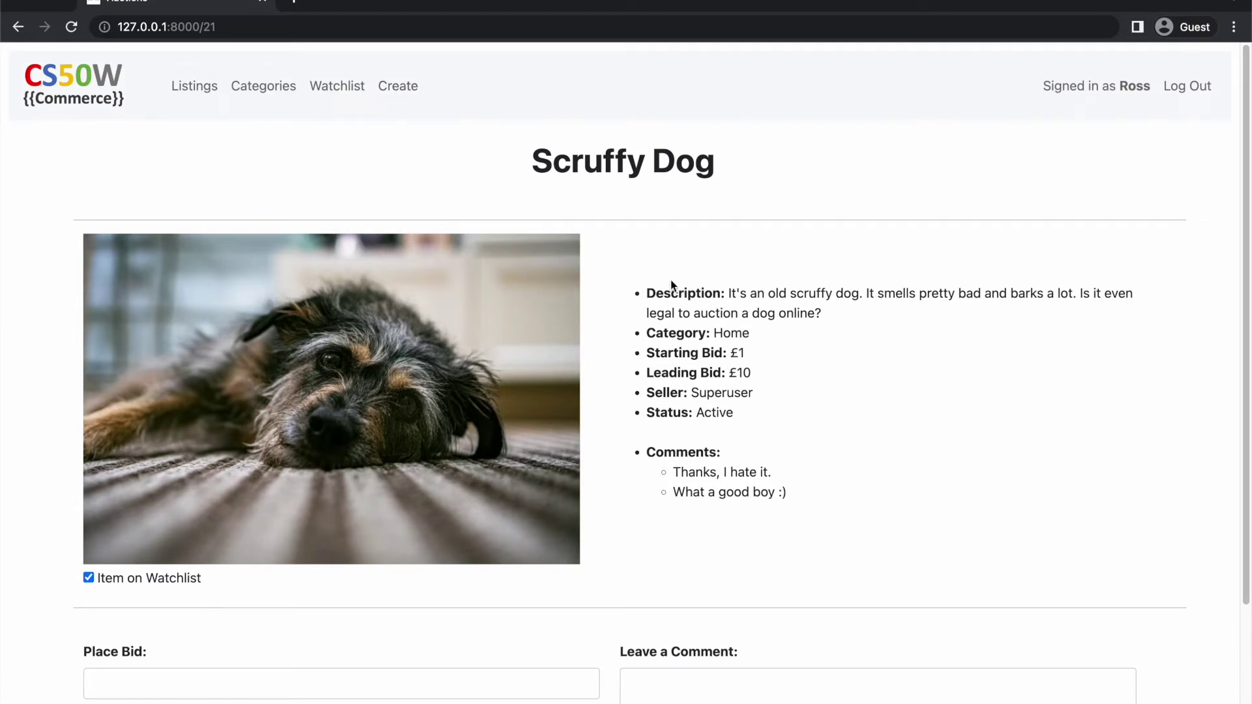
Log out, sign in with the seller account's credentials, and close the Scruffy Dog listing
{"action": "left_click", "coordinate": [1193, 93]}
{"action": "type", "text": "Su"}
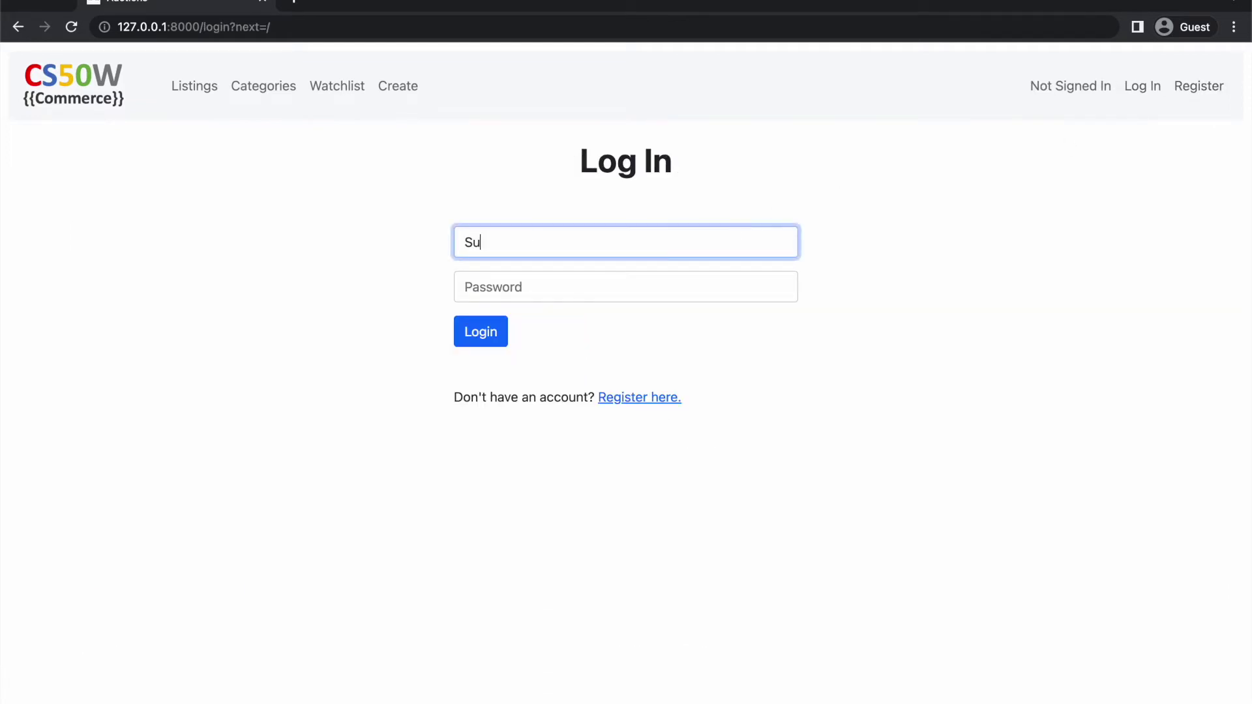
{"action": "type", "text": "peruser"}
{"action": "key", "text": "Tab"}
{"action": "type", "text": "******"}
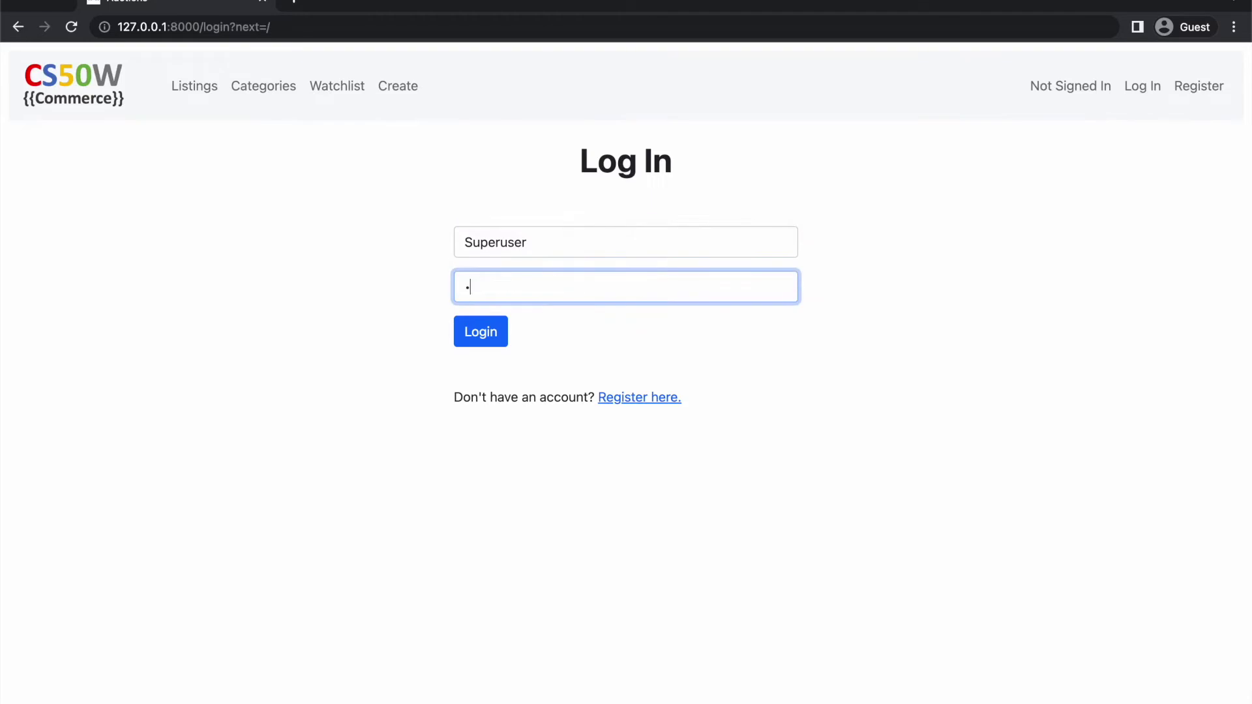
{"action": "type", "text": "**"}
{"action": "key", "text": "Return"}
{"action": "left_click", "coordinate": [677, 683]}
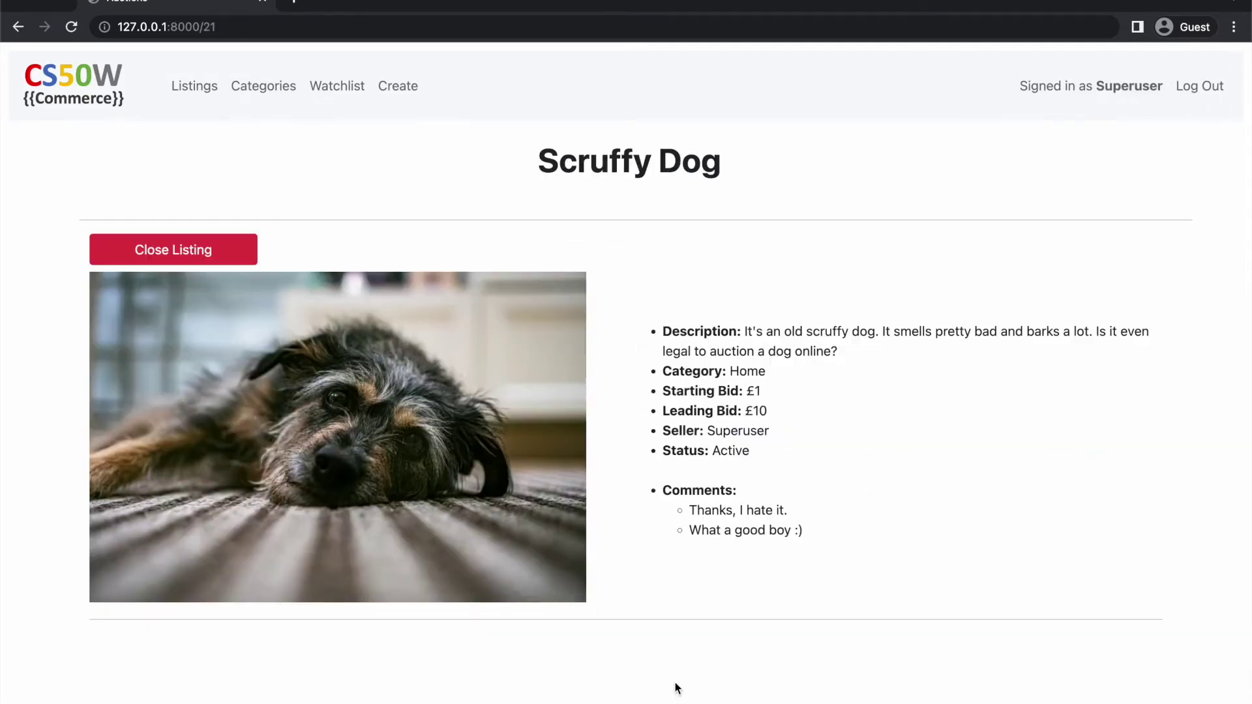
{"action": "left_click", "coordinate": [181, 250]}
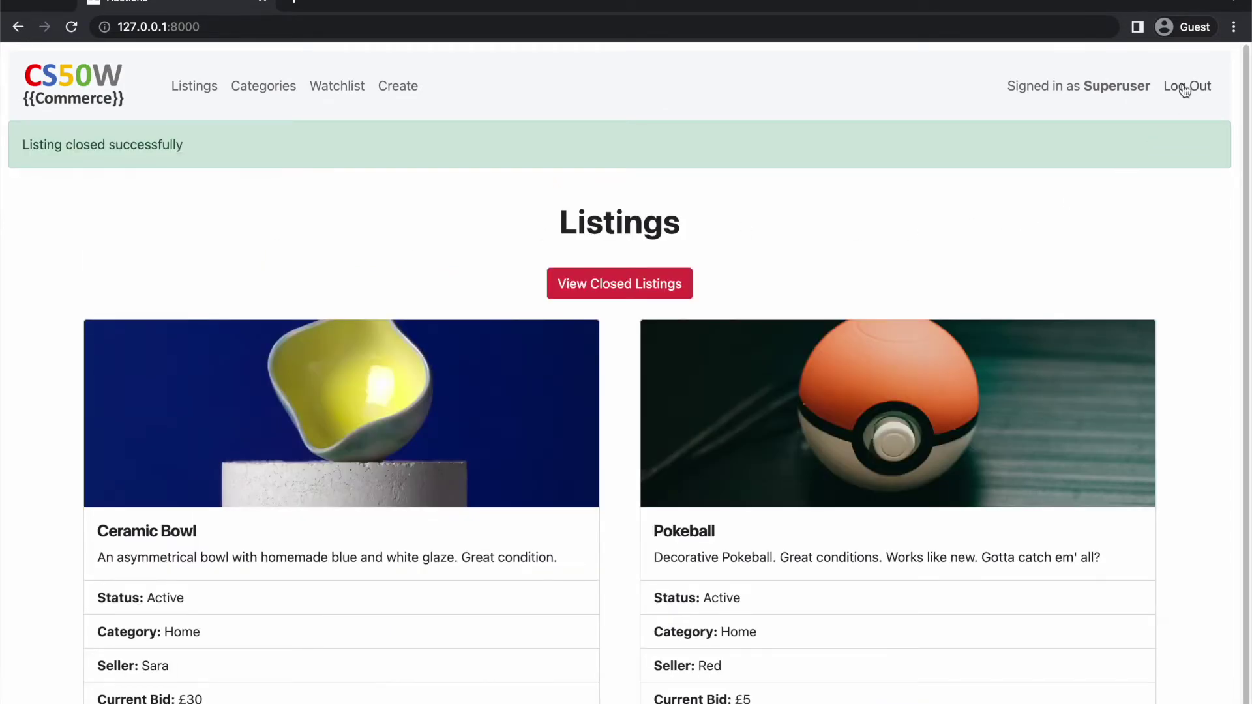
Log back in with the bidder's credentials and open closed Scruffy Dog showing 'You Won!'
{"action": "left_click", "coordinate": [1187, 86]}
{"action": "type", "text": "Ross"}
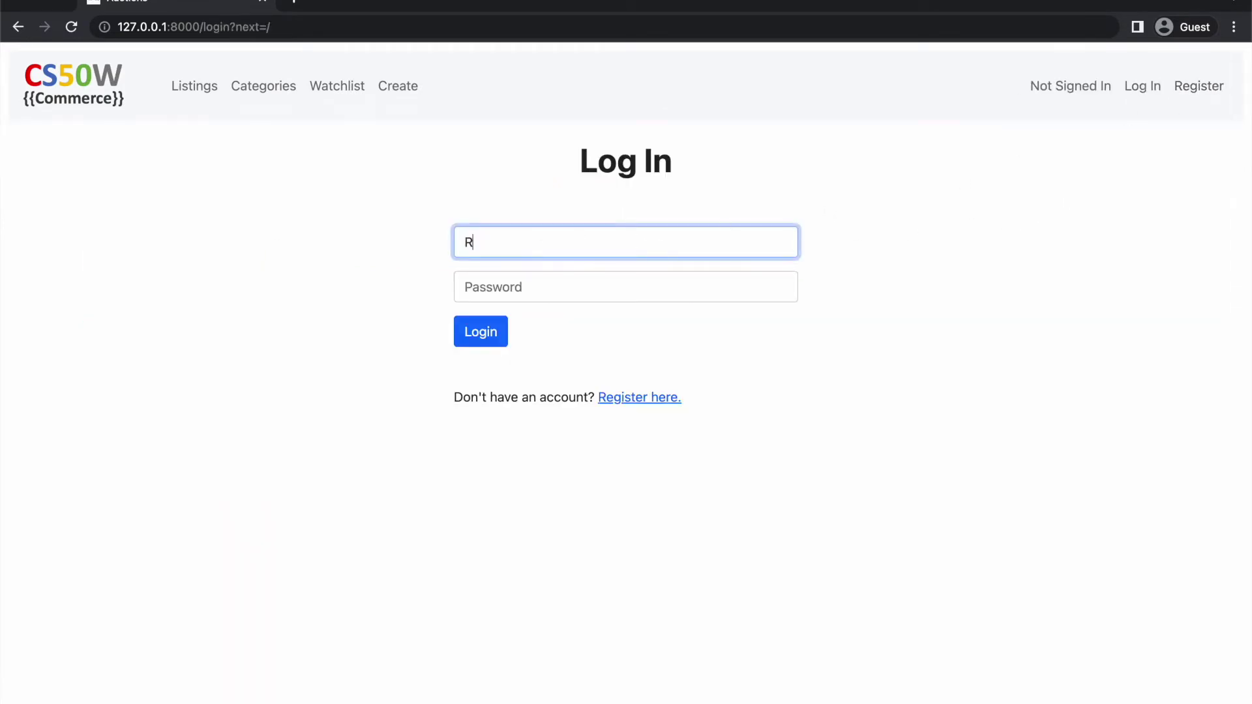
{"action": "key", "text": "Tab"}
{"action": "type", "text": "ross"}
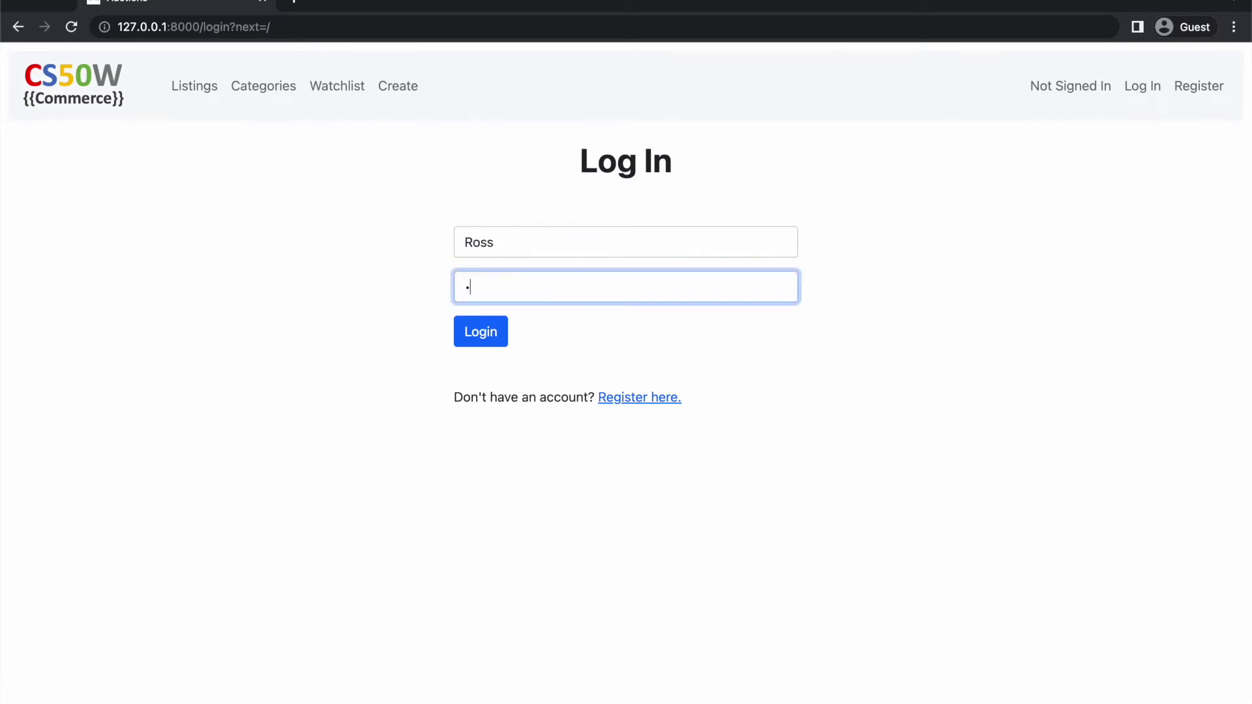
{"action": "type", "text": "1234"}
{"action": "left_click", "coordinate": [494, 332]}
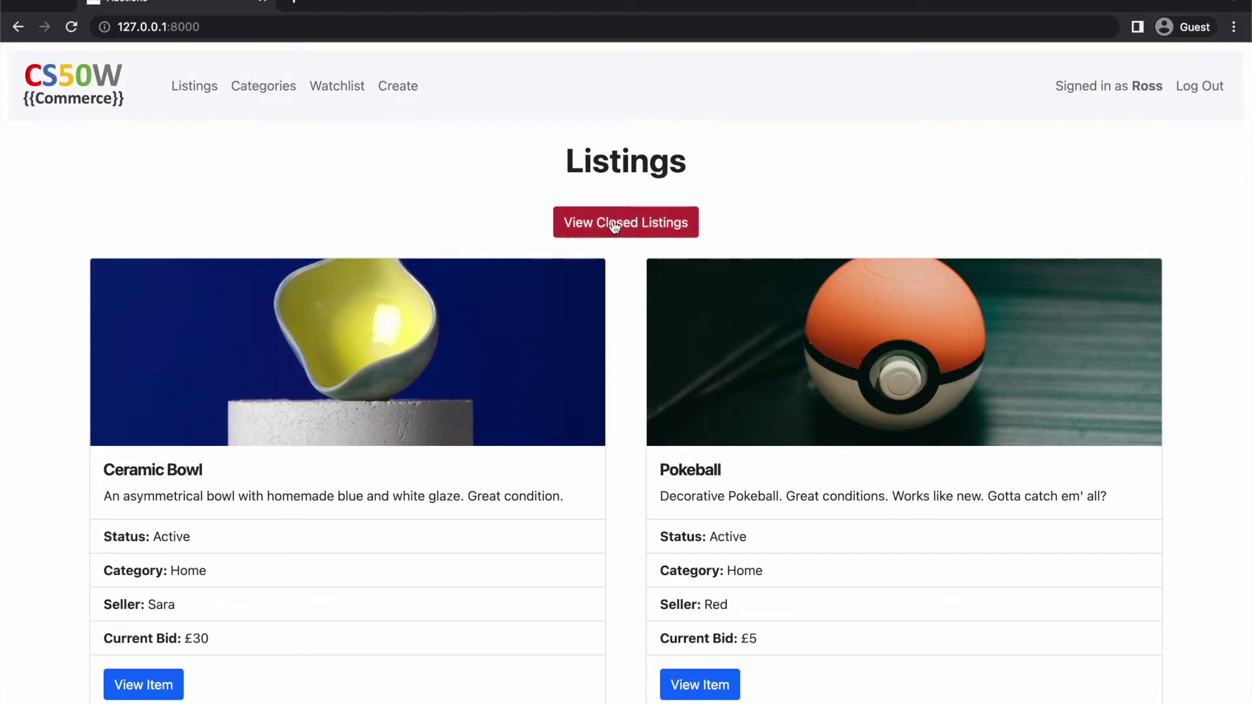
{"action": "left_click", "coordinate": [614, 225]}
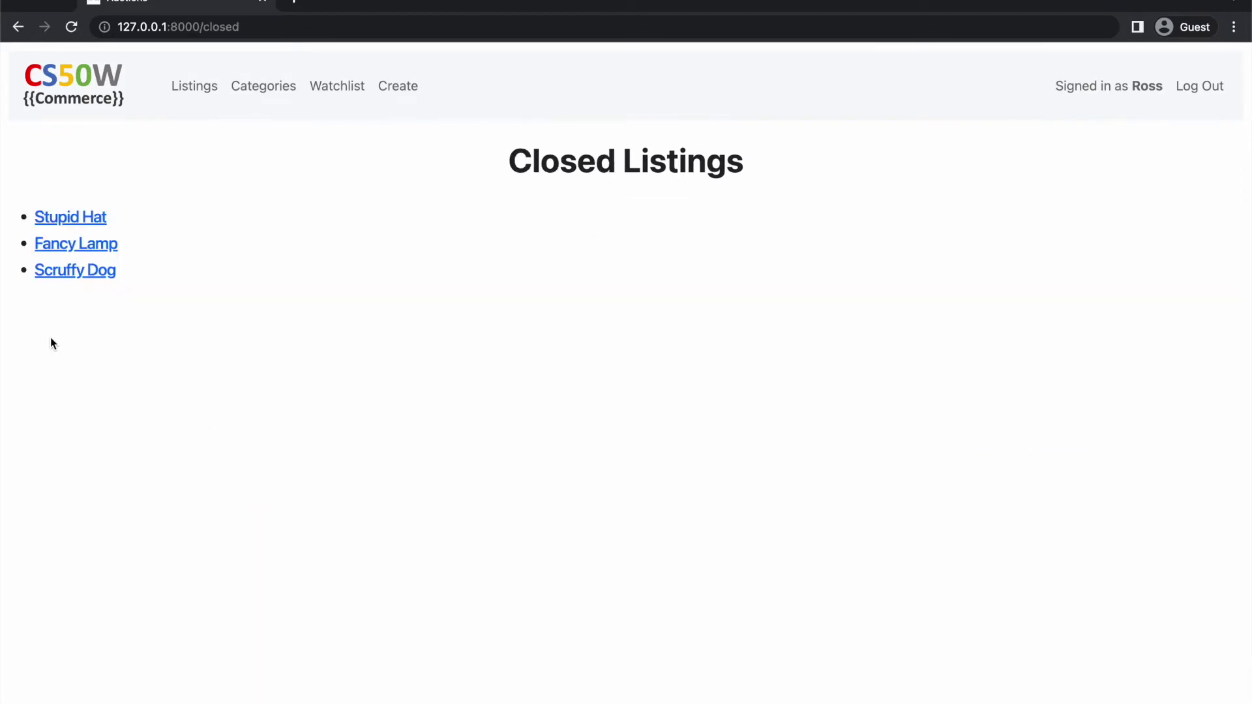
{"action": "left_click", "coordinate": [51, 276]}
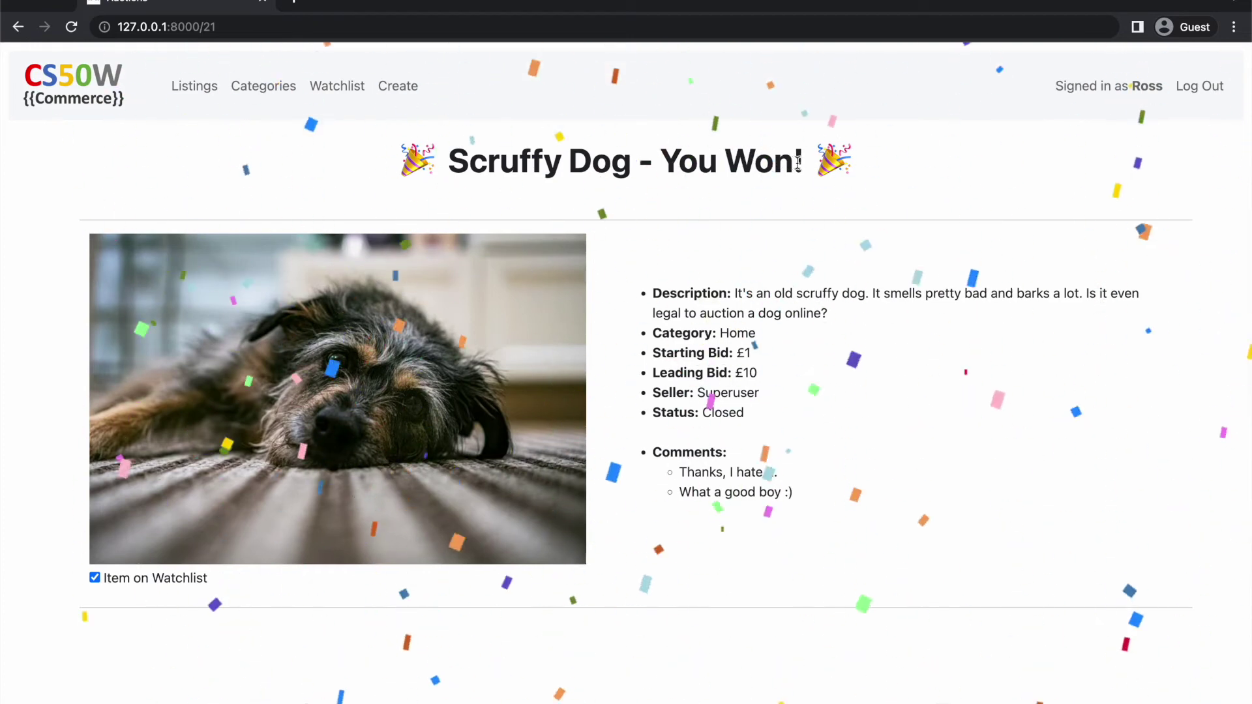
Highlight the 'You Won!' heading and Closed status, then go to Create Listing
{"action": "left_click_drag", "start_coordinate": [807, 162], "coordinate": [446, 165]}
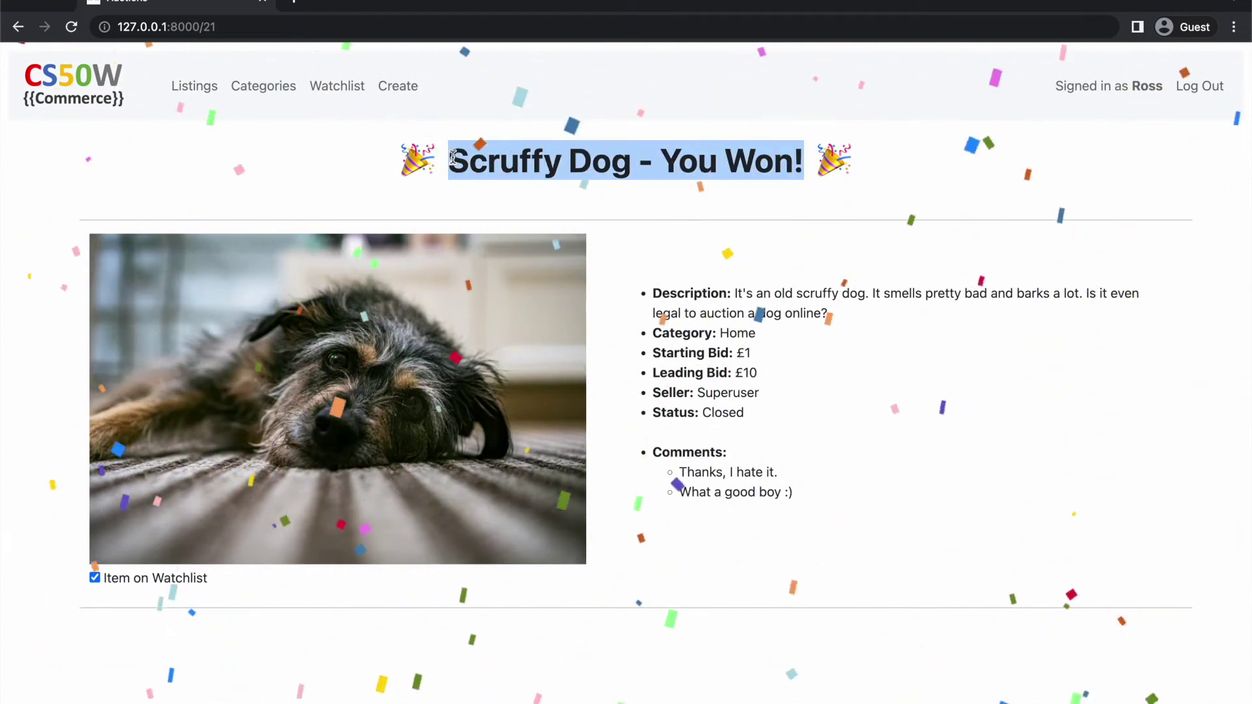
{"action": "double_click", "coordinate": [719, 413]}
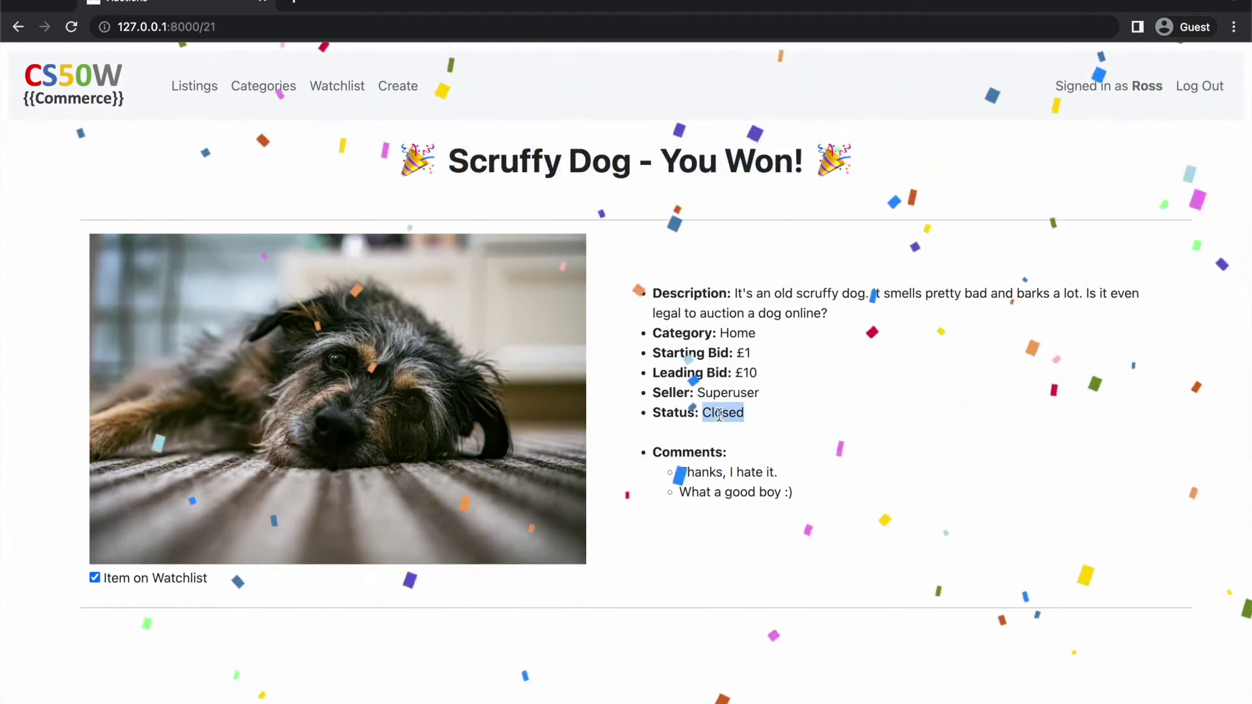
{"action": "left_click", "coordinate": [718, 413]}
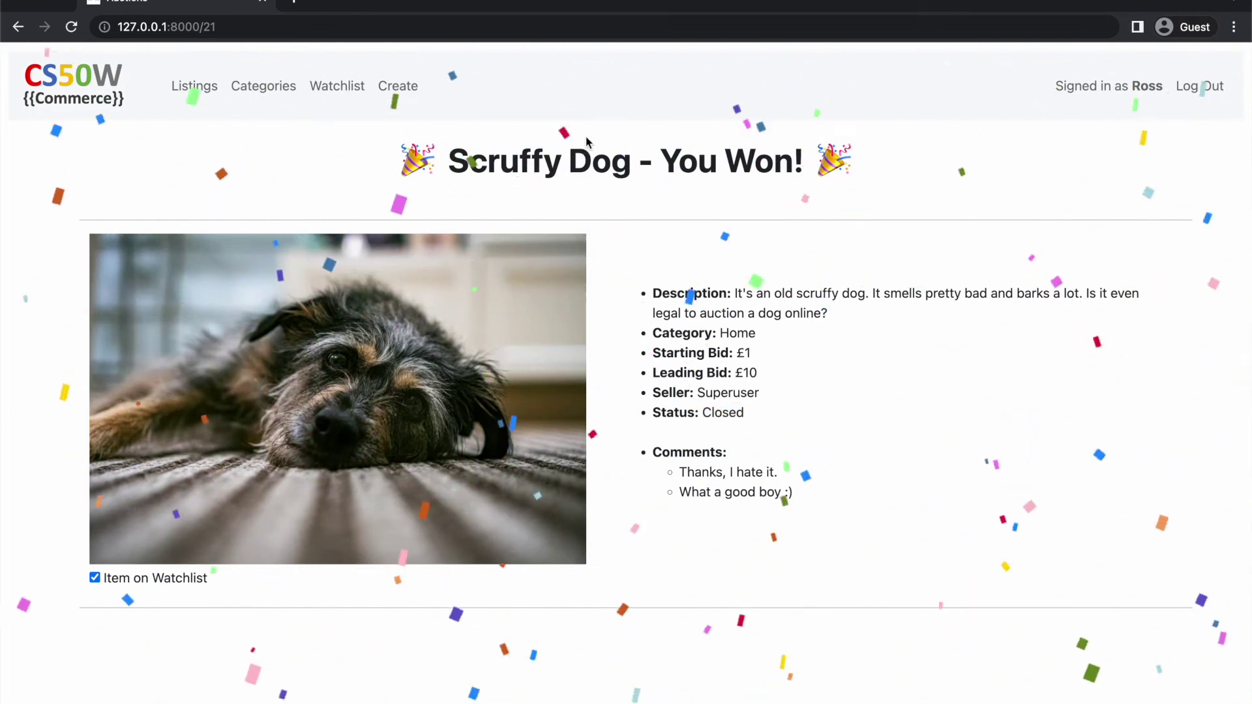
{"action": "left_click", "coordinate": [399, 87]}
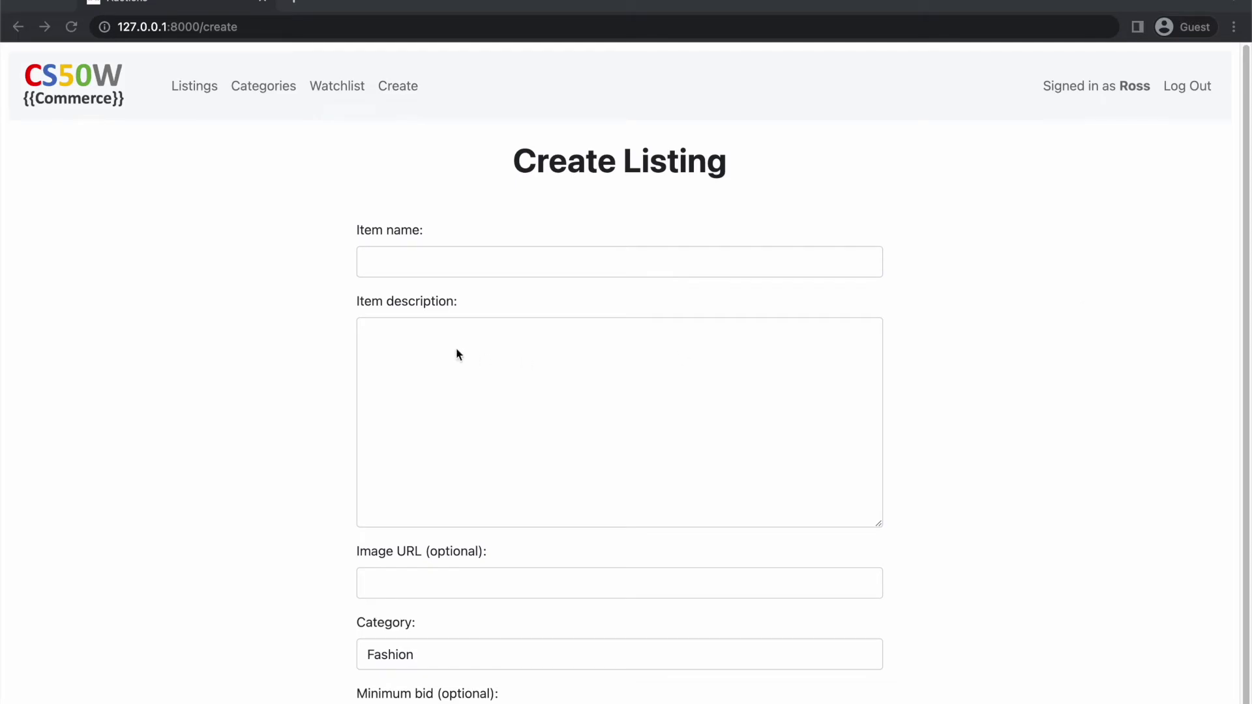
Enter 'Saturn V Rocket' as the item name and paste in its description and image URL
{"action": "left_click", "coordinate": [411, 263]}
{"action": "type", "text": "Saturn V Rocket"}
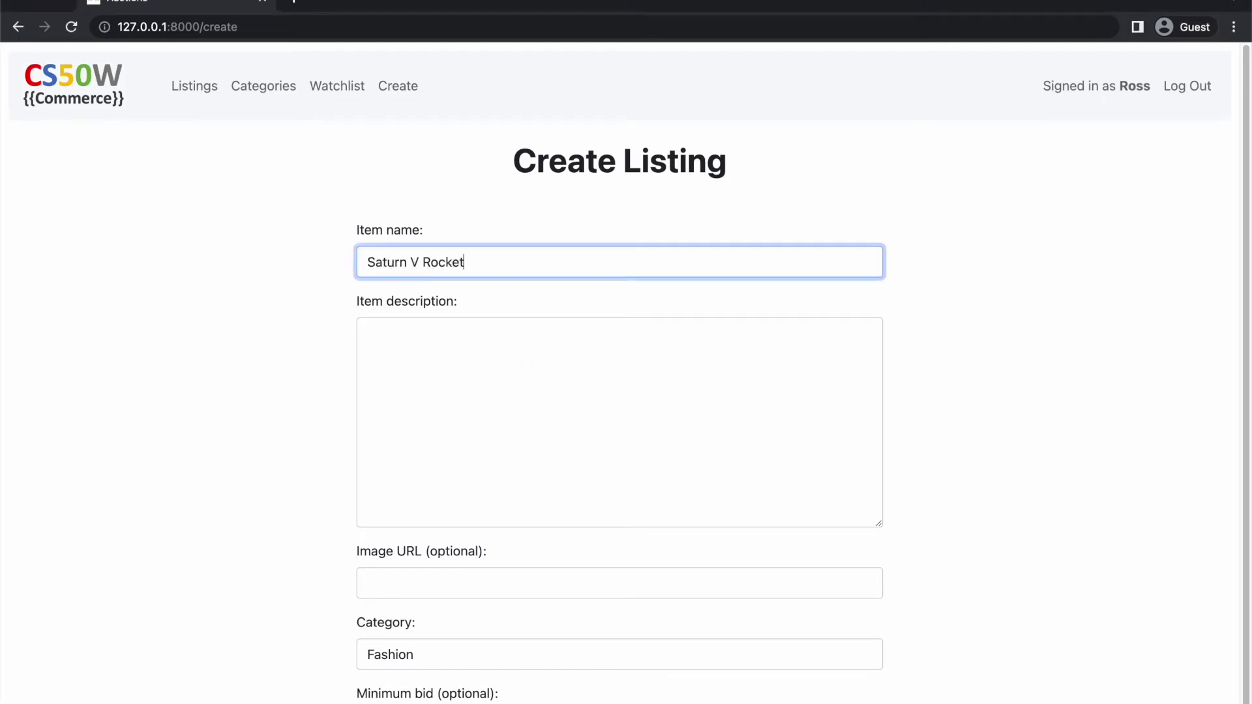
{"action": "key", "text": "super+Tab"}
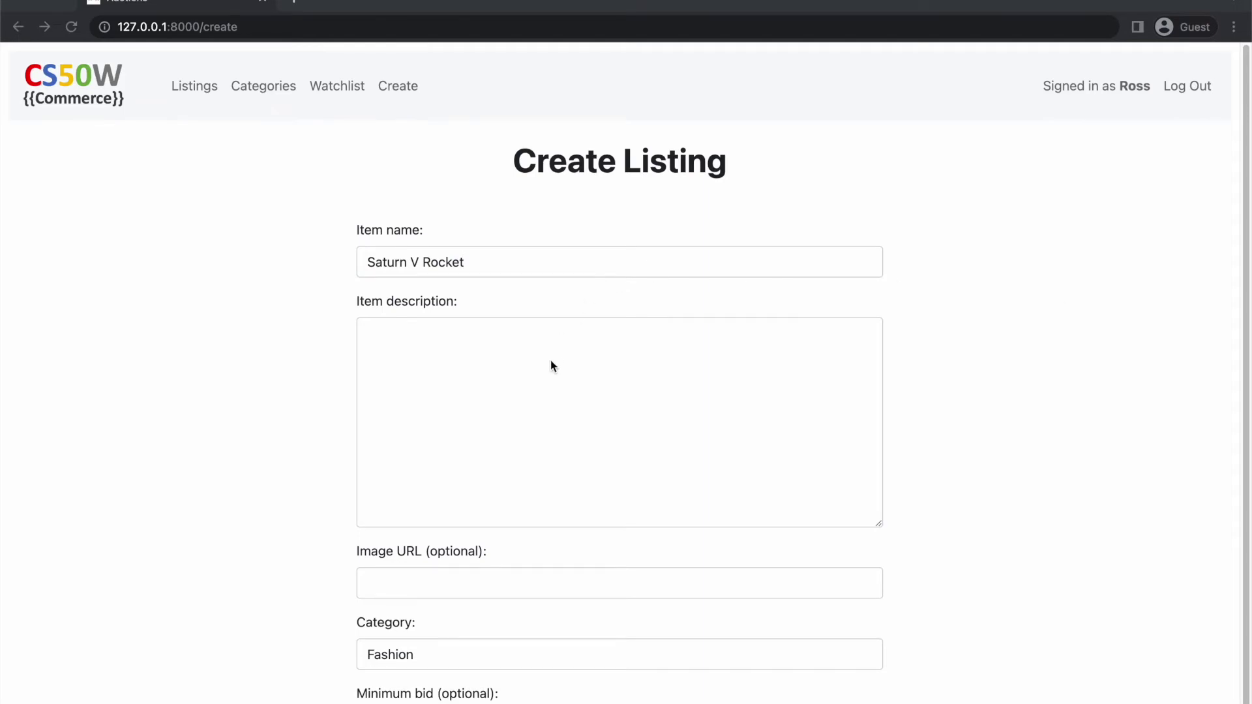
{"action": "key", "text": "super+Tab"}
{"action": "left_click", "coordinate": [534, 361]}
{"action": "type", "text": "Genuine NASA Saturn V rocket. Lightly used. Fuel NOT included."}
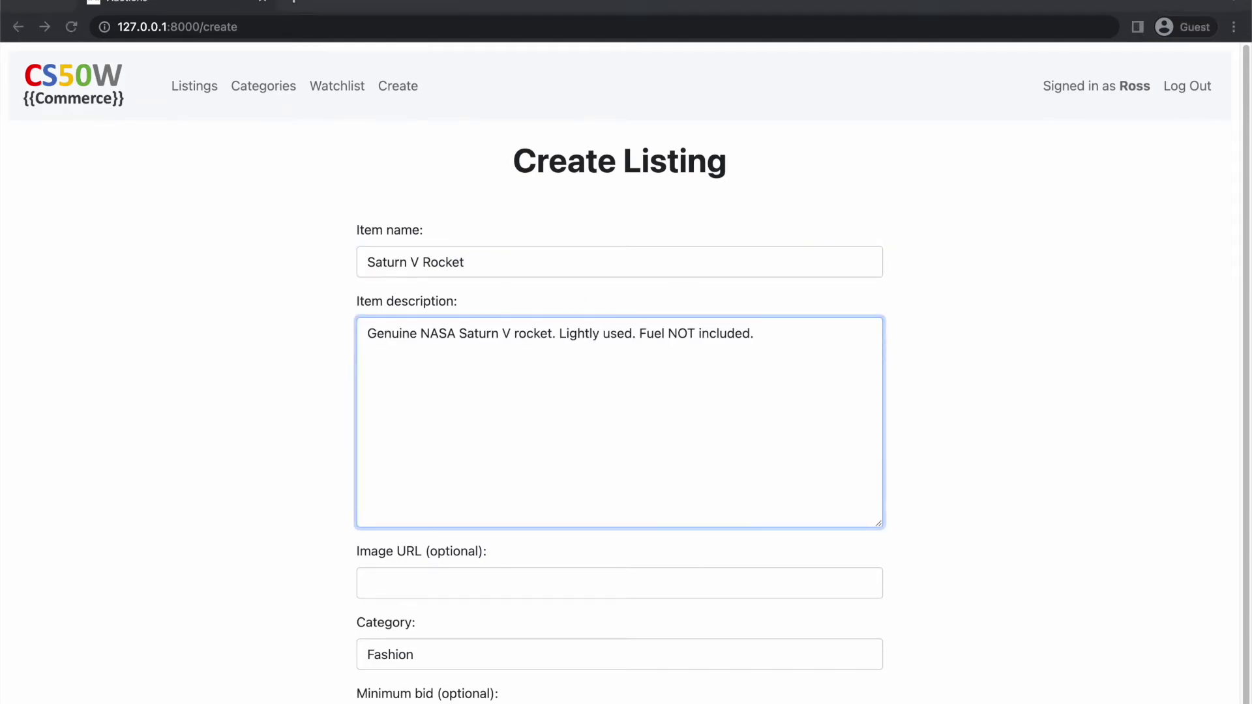
{"action": "key", "text": "super+Tab"}
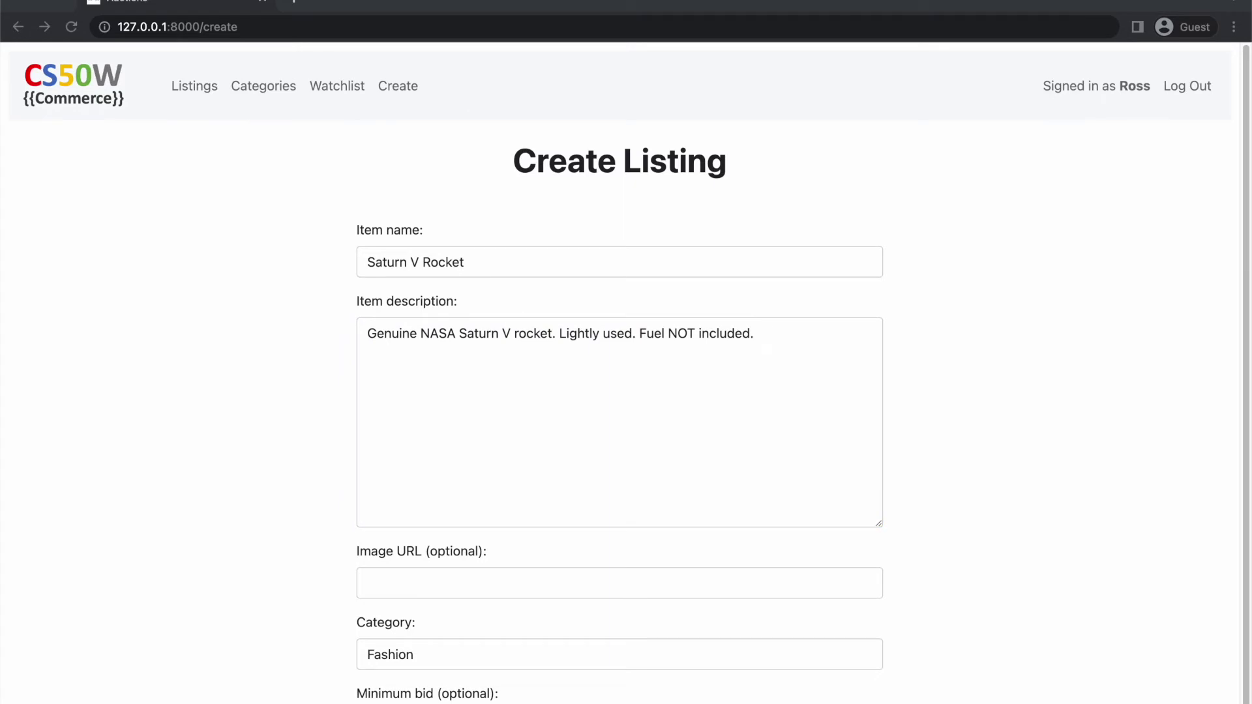
{"action": "key", "text": "super+Tab"}
{"action": "left_click", "coordinate": [388, 585]}
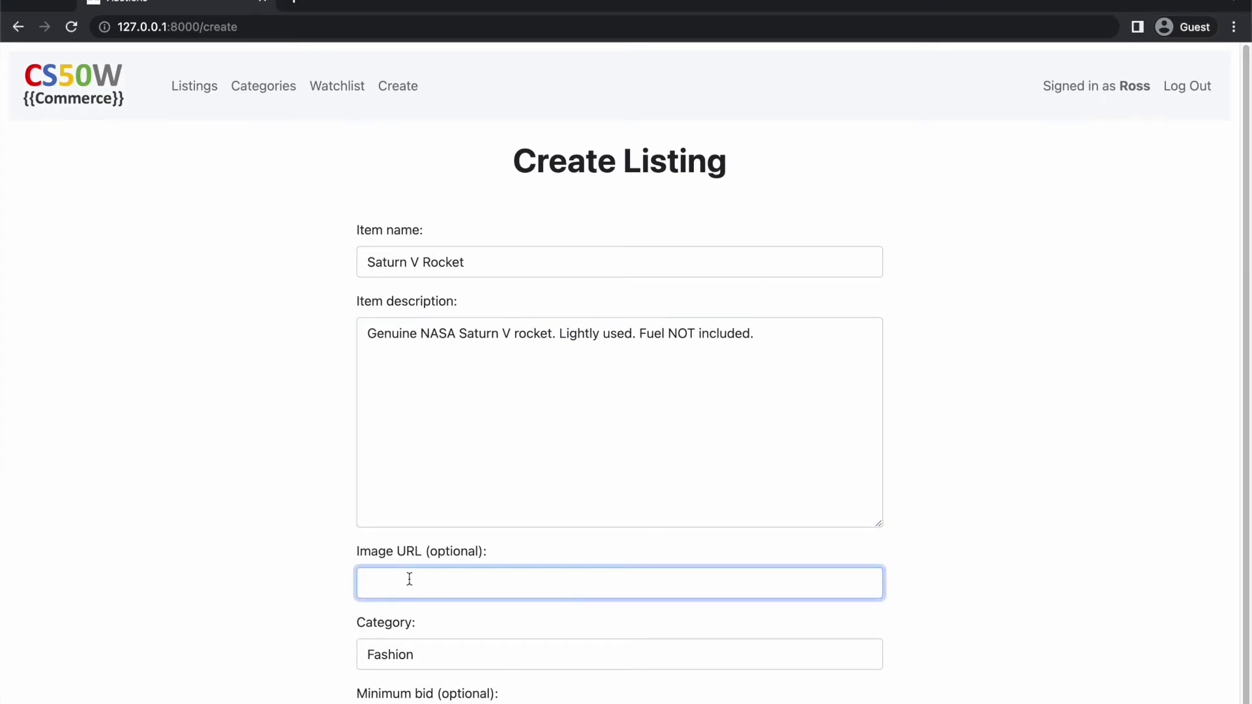
{"action": "key", "text": "super+v"}
{"action": "left_click", "coordinate": [402, 652]}
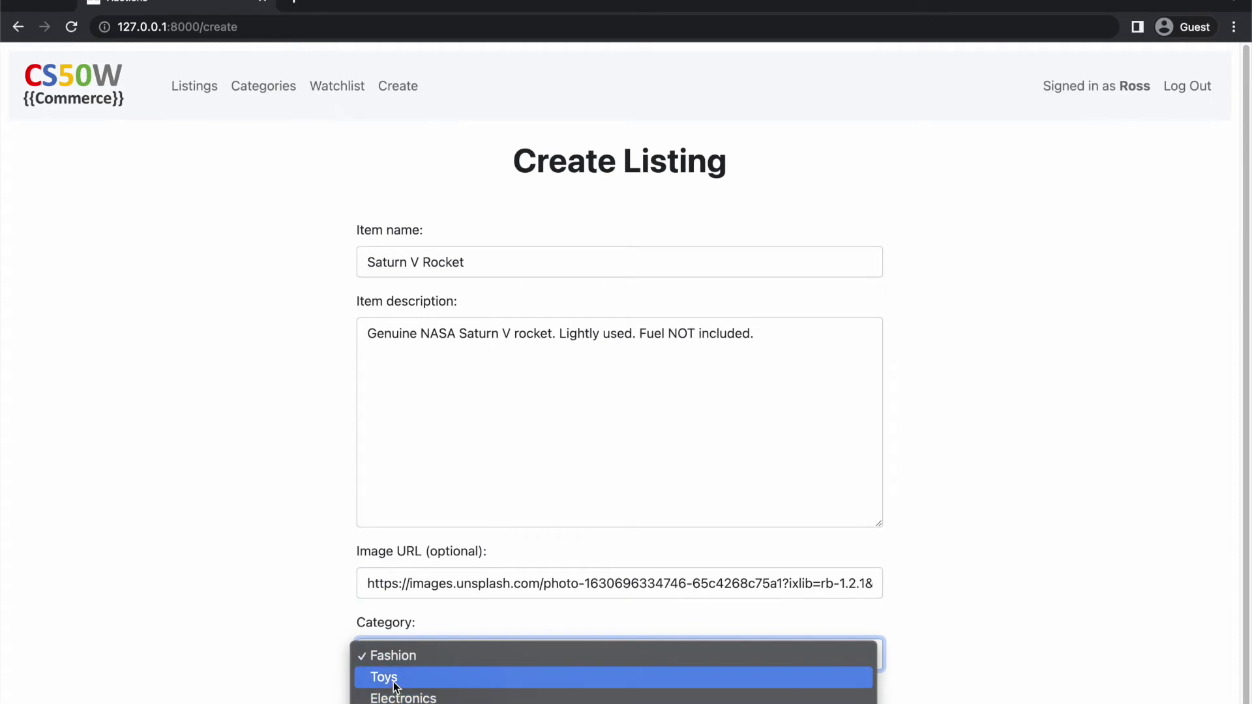
{"action": "left_click", "coordinate": [388, 679]}
{"action": "scroll", "coordinate": [310, 687], "scroll_direction": "down", "scroll_amount": 1}
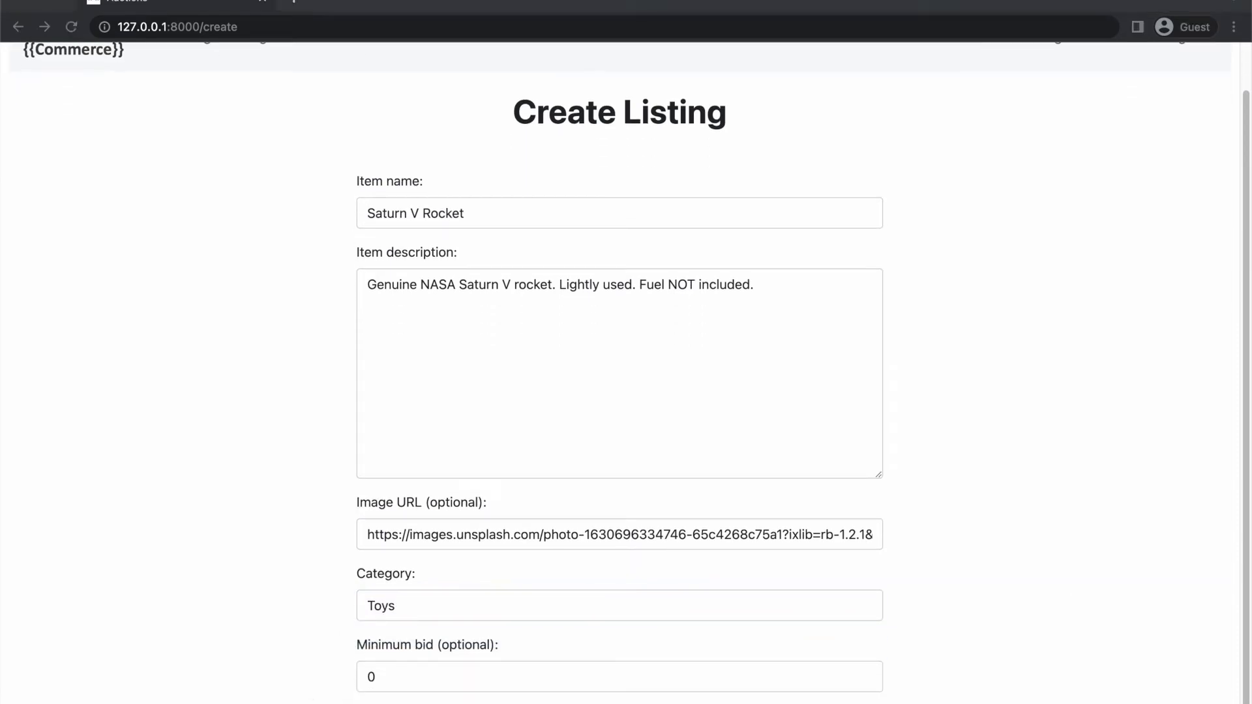
{"action": "double_click", "coordinate": [354, 677]}
{"action": "type", "text": "1000000000"}
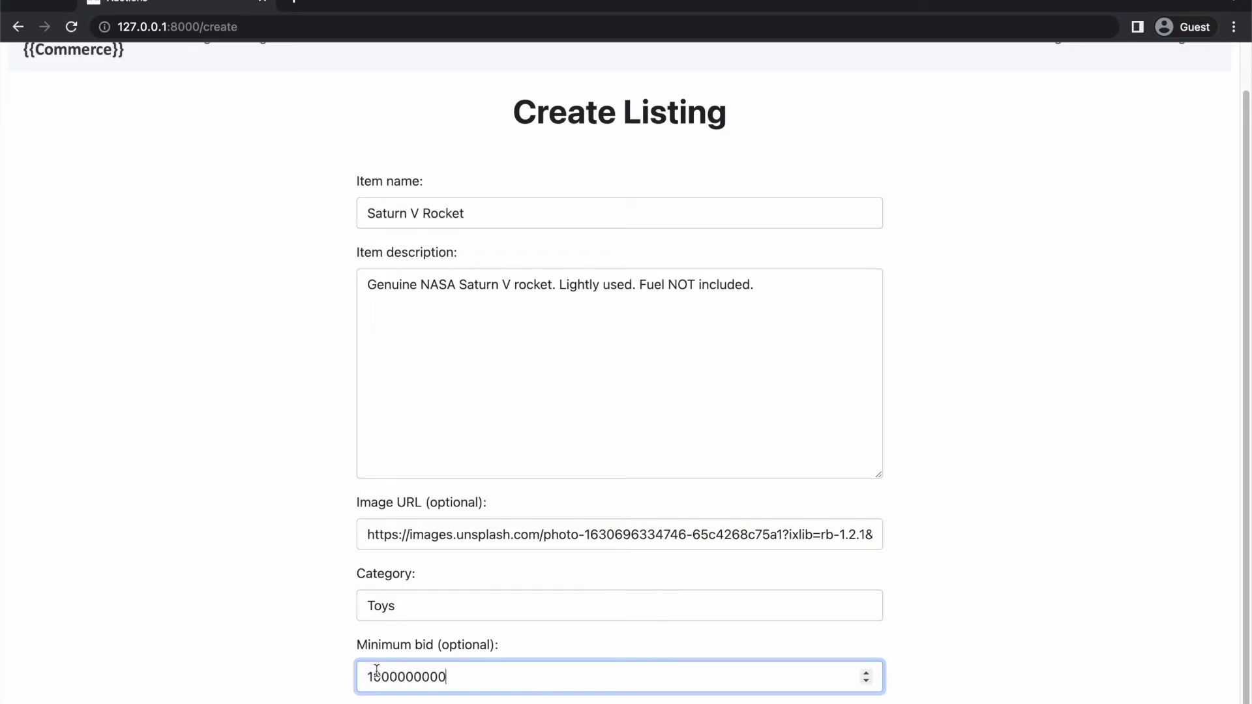
{"action": "key", "text": "Return"}
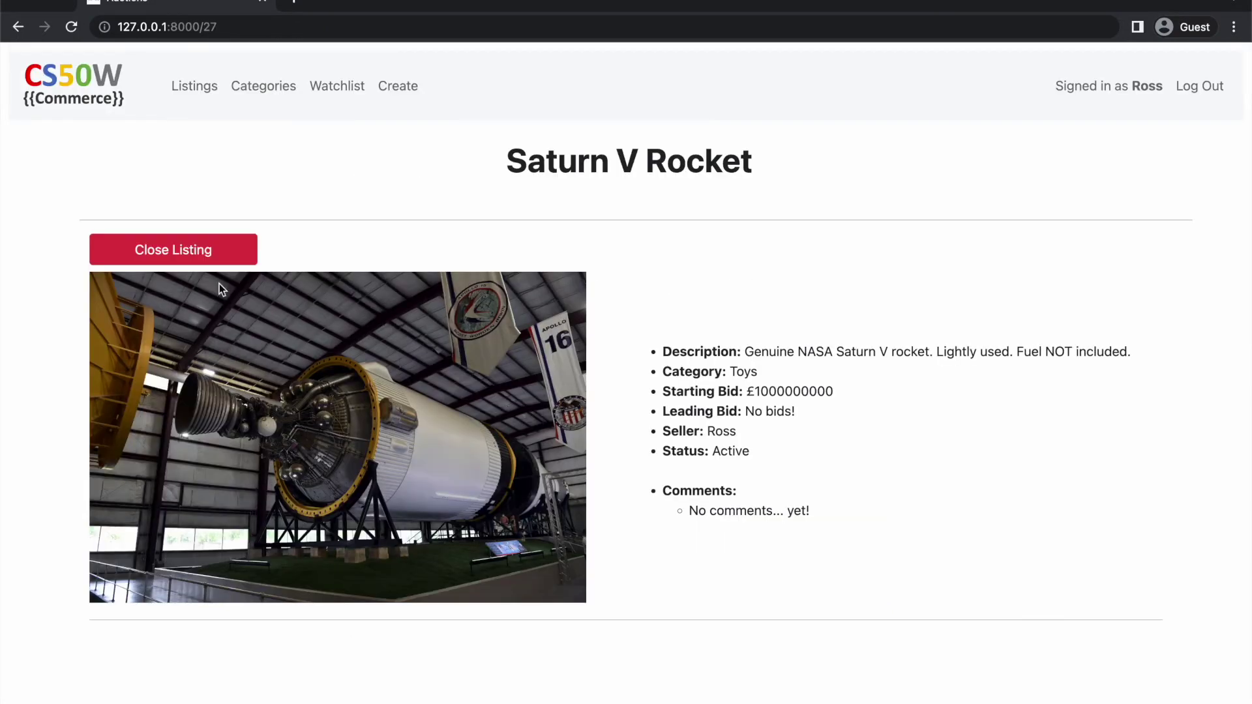
Return to the active listings to check the new Saturn V Rocket entry
{"action": "left_click", "coordinate": [195, 90]}
{"action": "scroll", "coordinate": [652, 595], "scroll_direction": "down", "scroll_amount": 7}
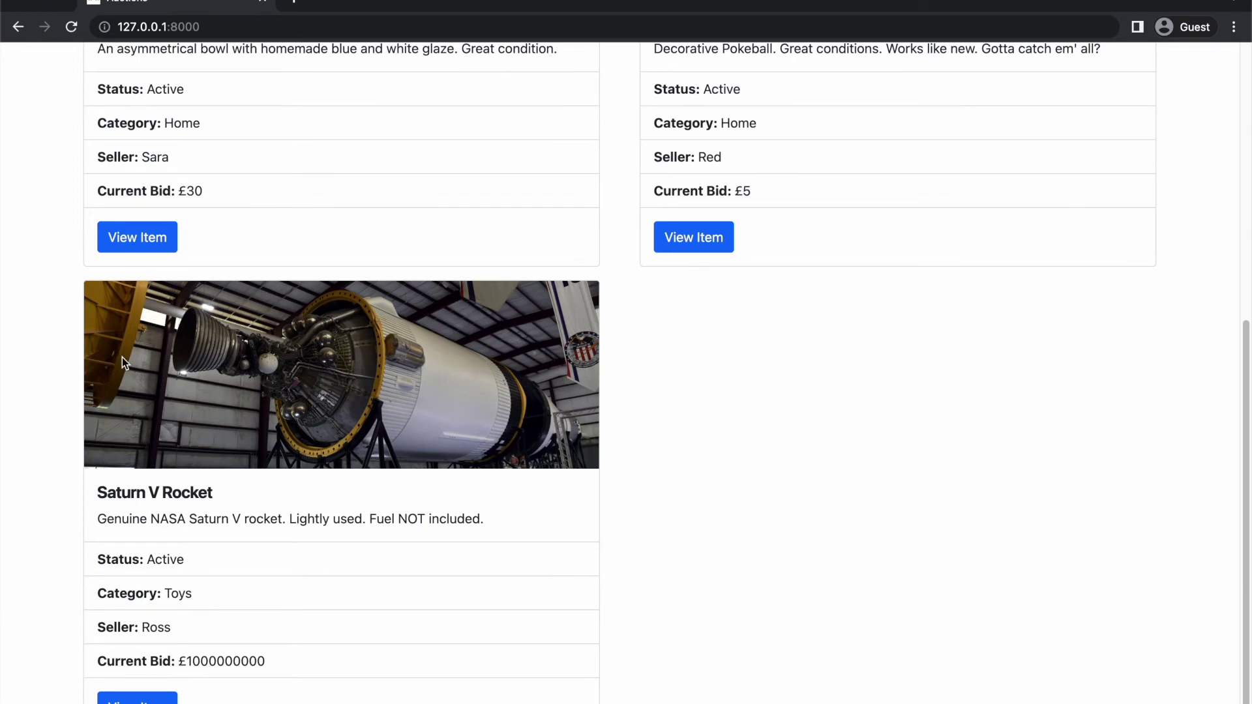
{"action": "scroll", "coordinate": [122, 358], "scroll_direction": "up", "scroll_amount": 4}
{"action": "left_click", "coordinate": [230, 29]}
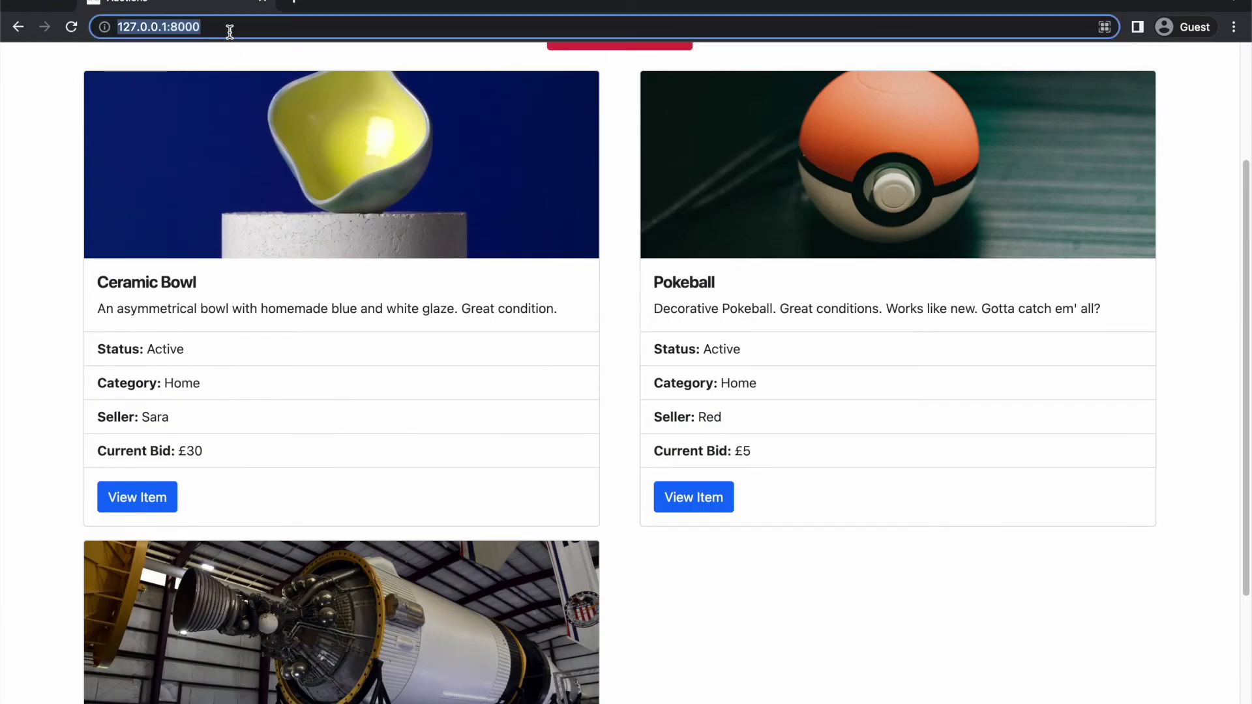
Load 127.0.0.1:8000/admin and log in with the superuser username and password
{"action": "left_click", "coordinate": [230, 29]}
{"action": "type", "text": "/admin"}
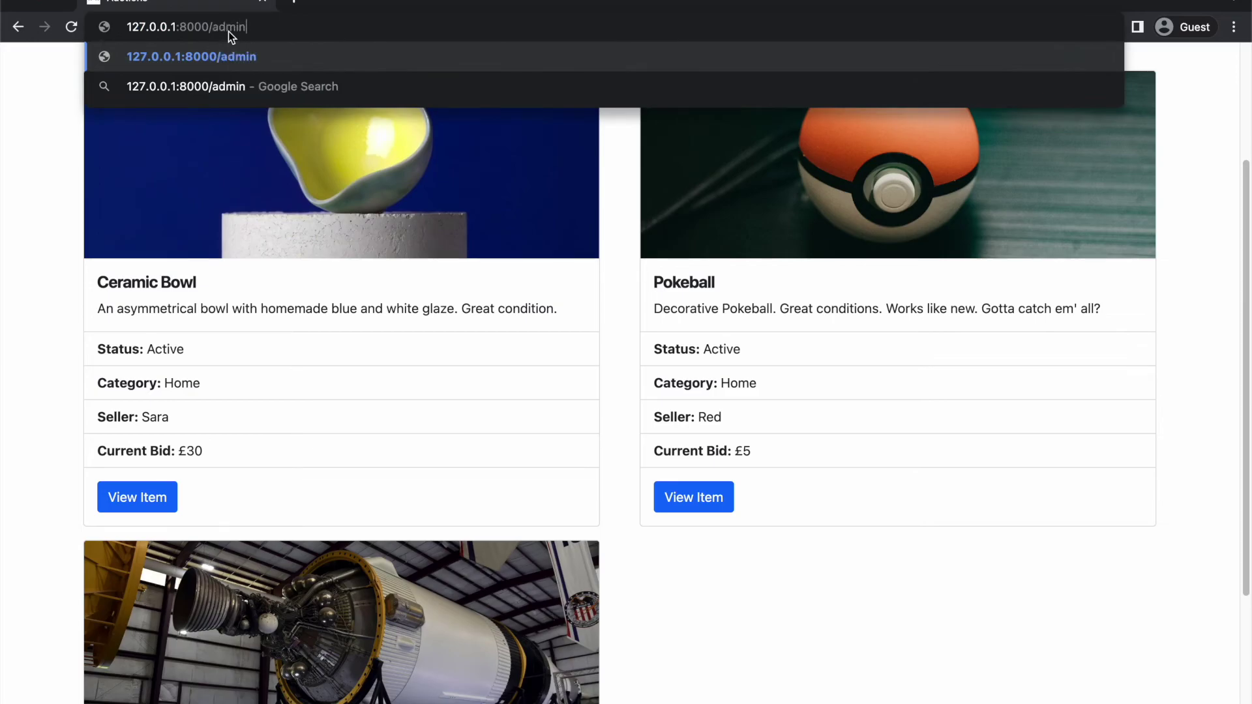
{"action": "key", "text": "Return"}
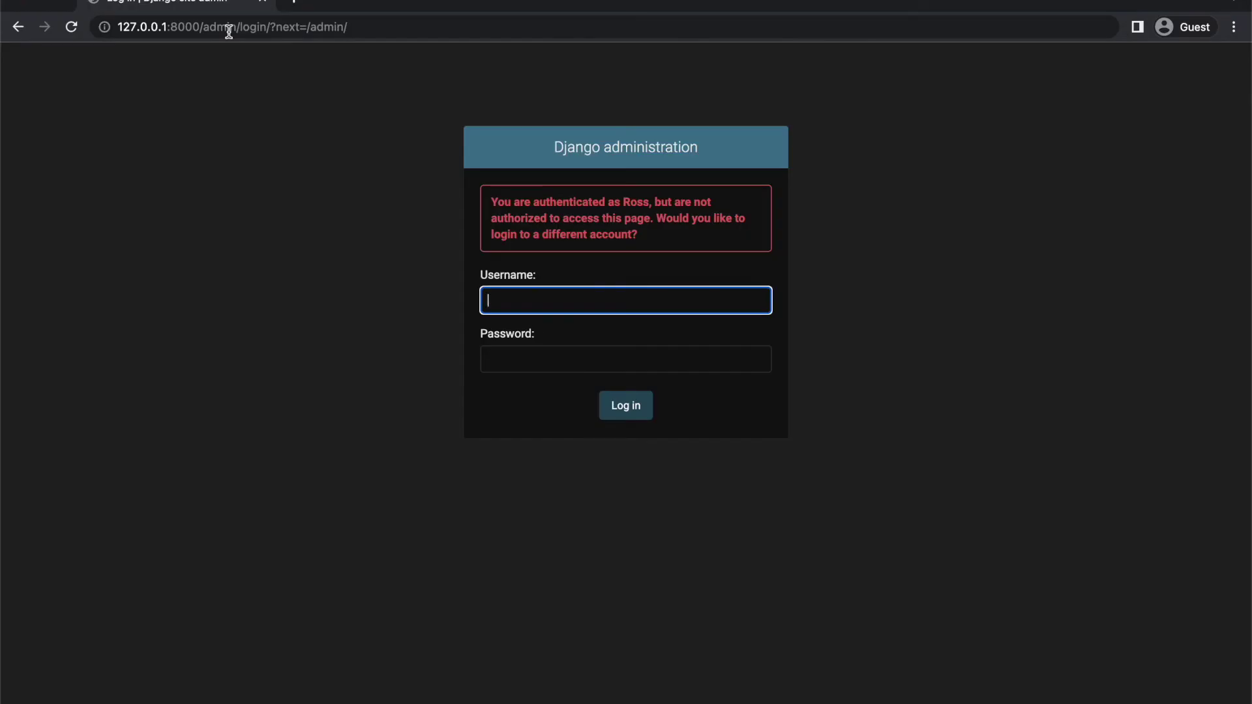
{"action": "type", "text": "Superuser"}
{"action": "key", "text": "Tab"}
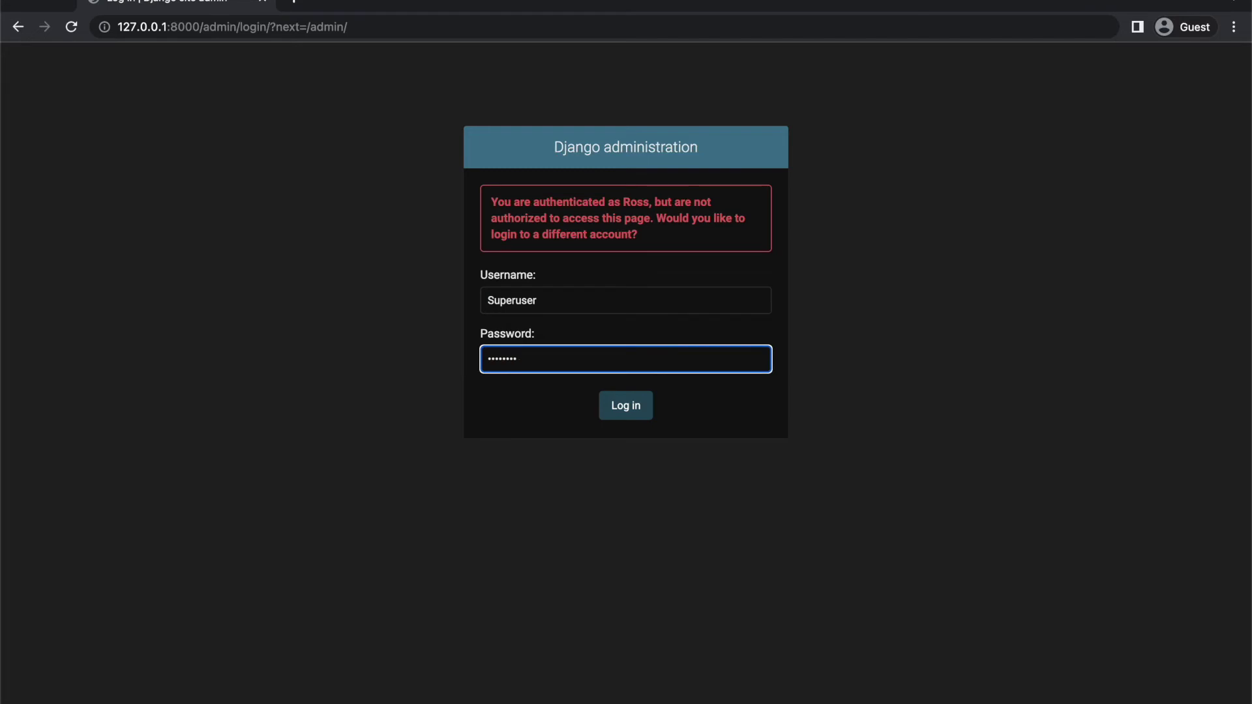
{"action": "key", "text": "Return"}
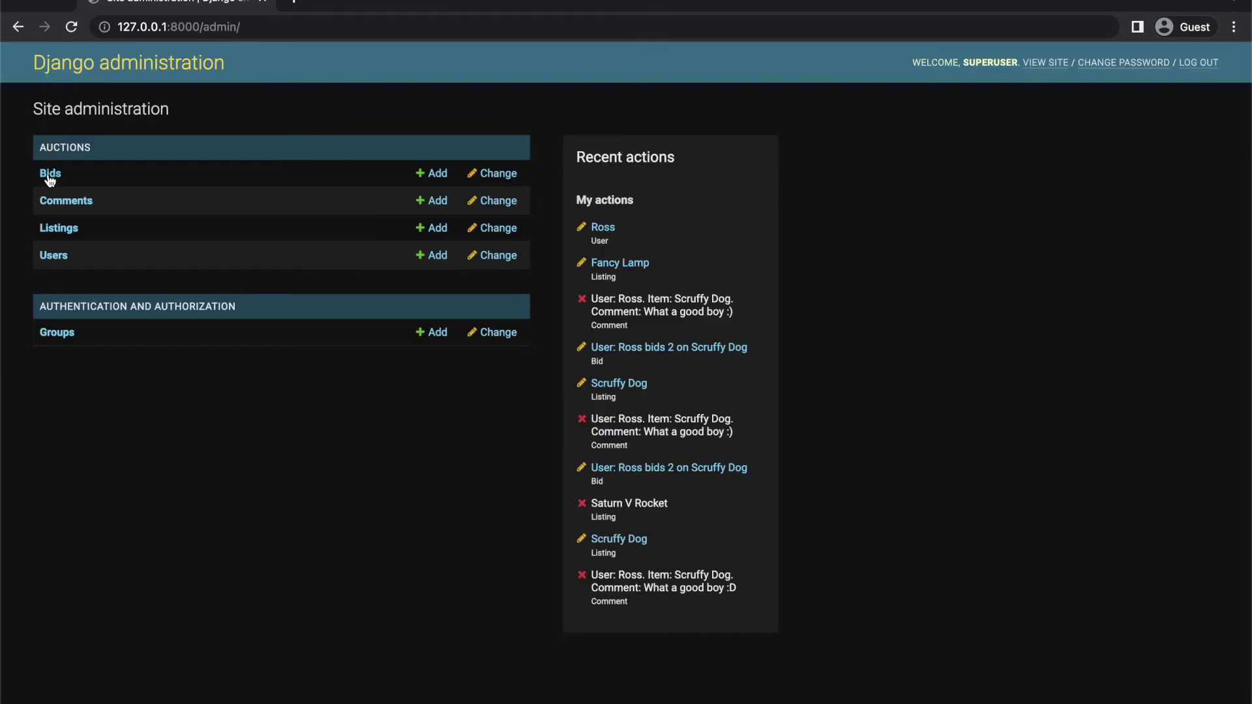
Open the Ceramic Bowl listing from the admin Listings list
{"action": "left_click", "coordinate": [55, 227]}
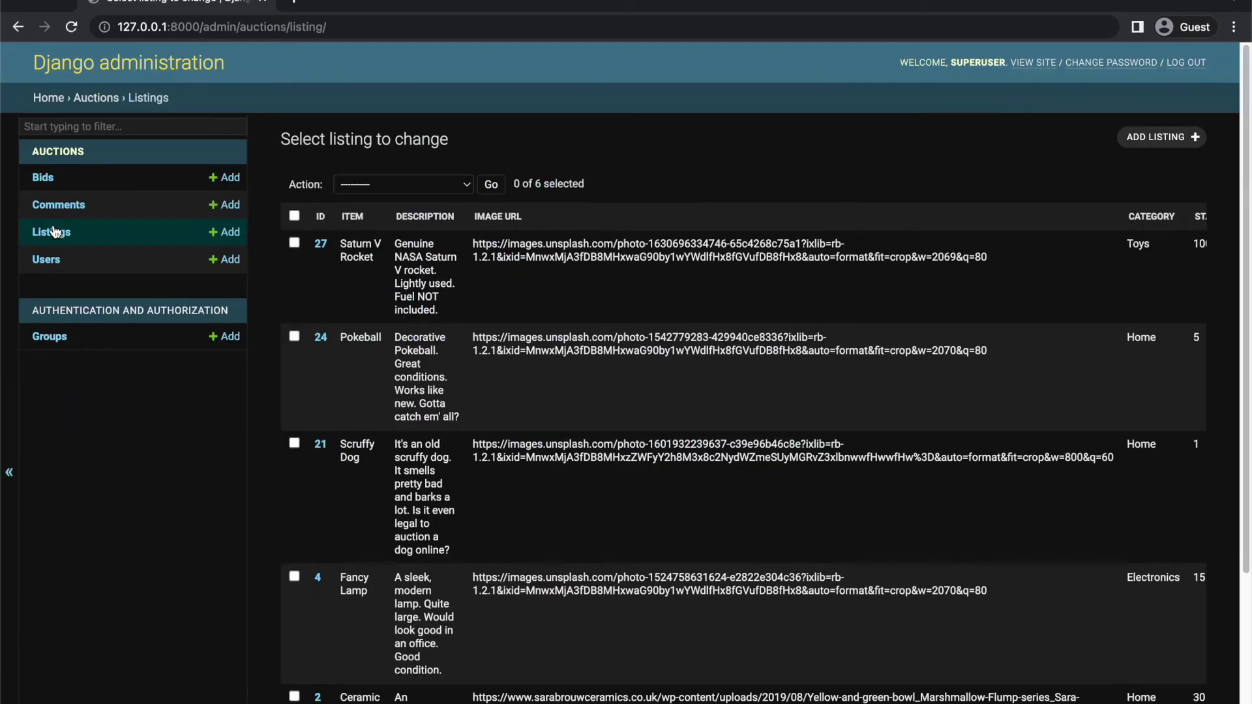
{"action": "scroll", "coordinate": [318, 385], "scroll_direction": "down", "scroll_amount": 3}
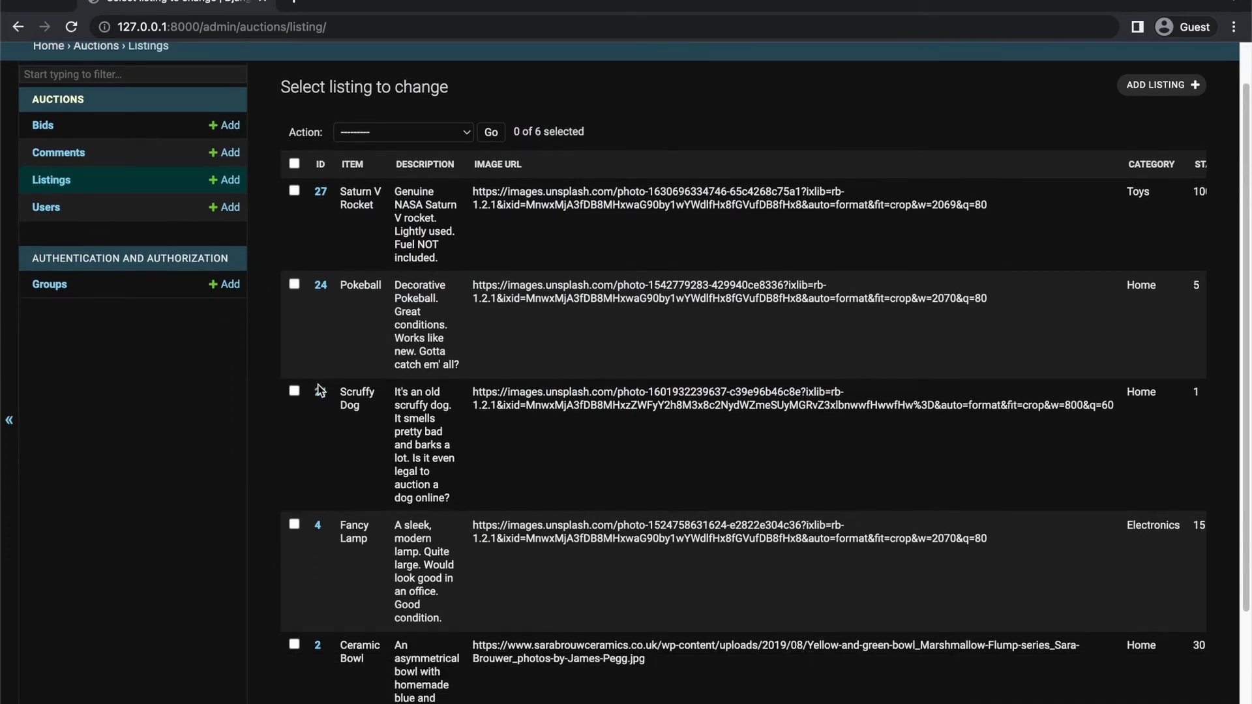
{"action": "left_click", "coordinate": [319, 594]}
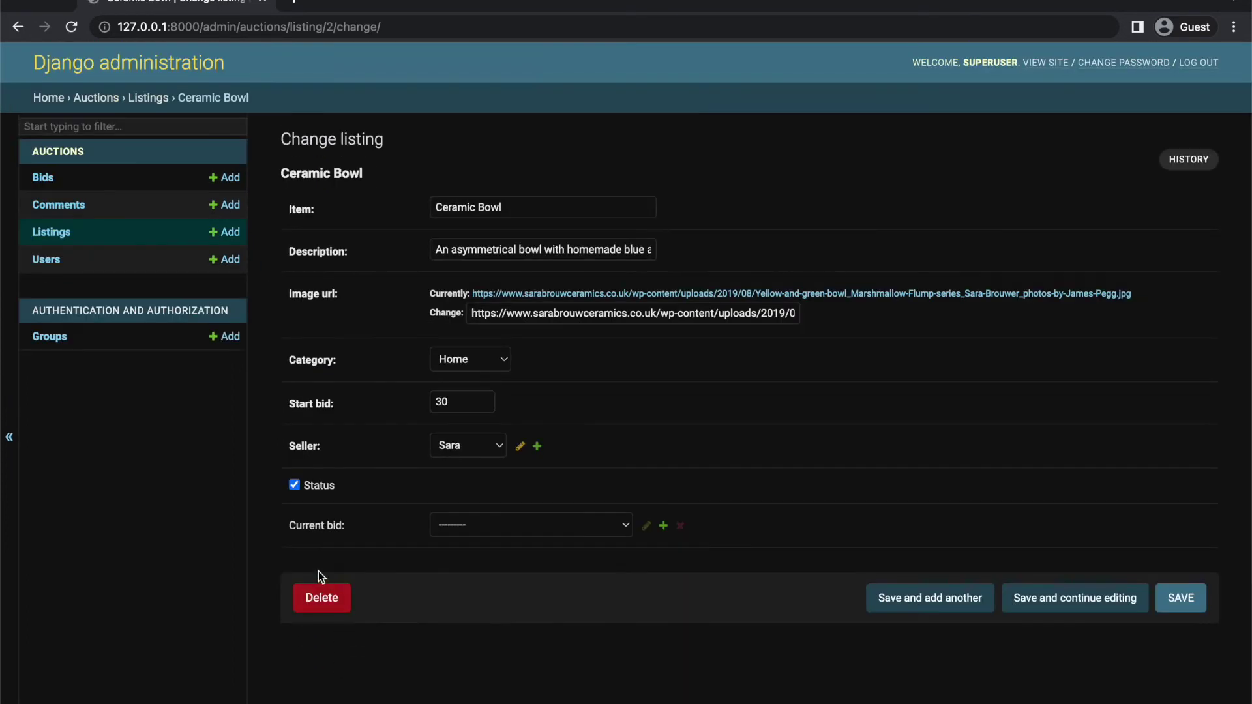
Change its start bid to 25, assign a different seller, and save
{"action": "left_click", "coordinate": [457, 404]}
{"action": "type", "text": "25"}
{"action": "left_click", "coordinate": [374, 426]}
{"action": "left_click", "coordinate": [433, 449]}
{"action": "left_click", "coordinate": [433, 448]}
{"action": "left_click", "coordinate": [443, 462]}
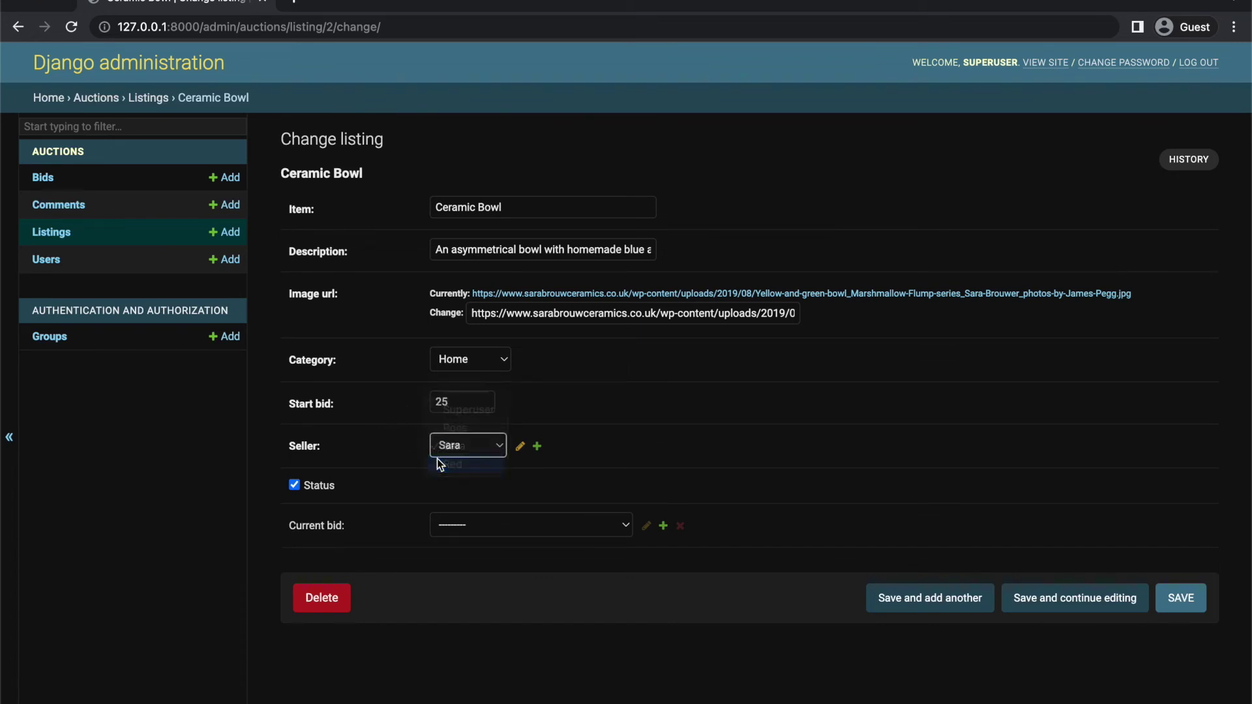
{"action": "left_click", "coordinate": [1180, 598]}
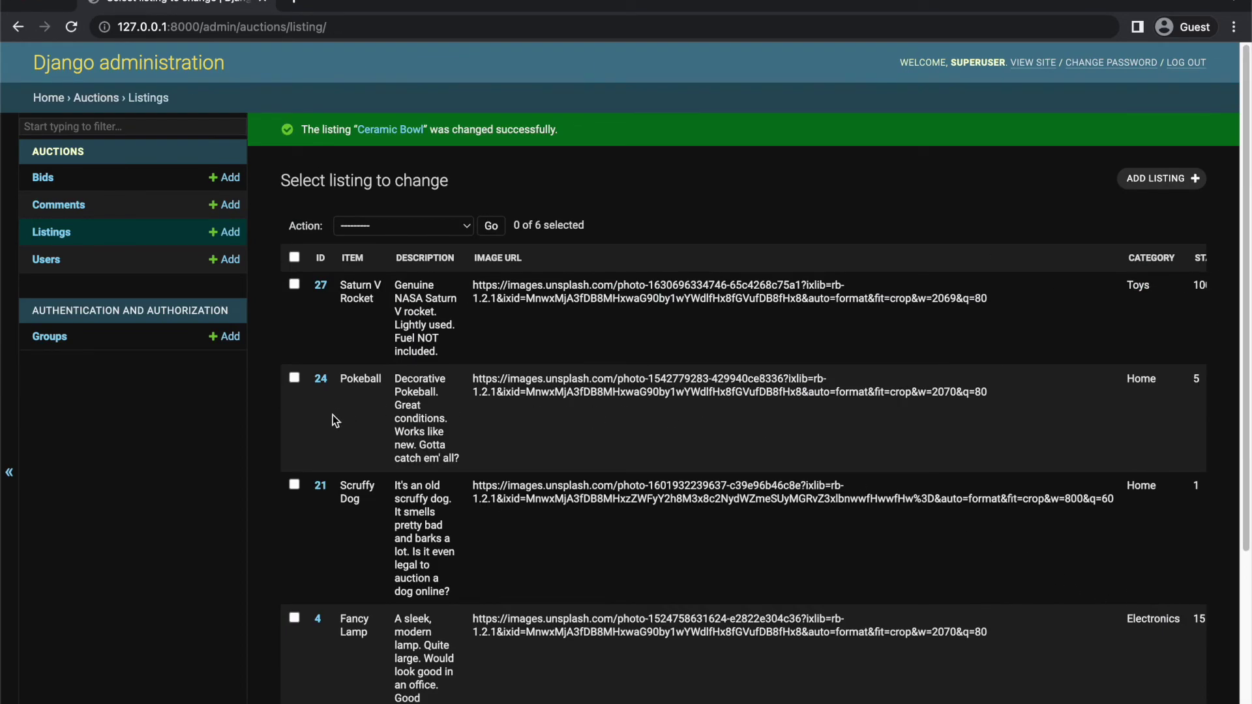
Switch to Atom and view confetti.js, commerce_logo.png, favicon.ico and styles.css
{"action": "key", "text": "ctrl+Up"}
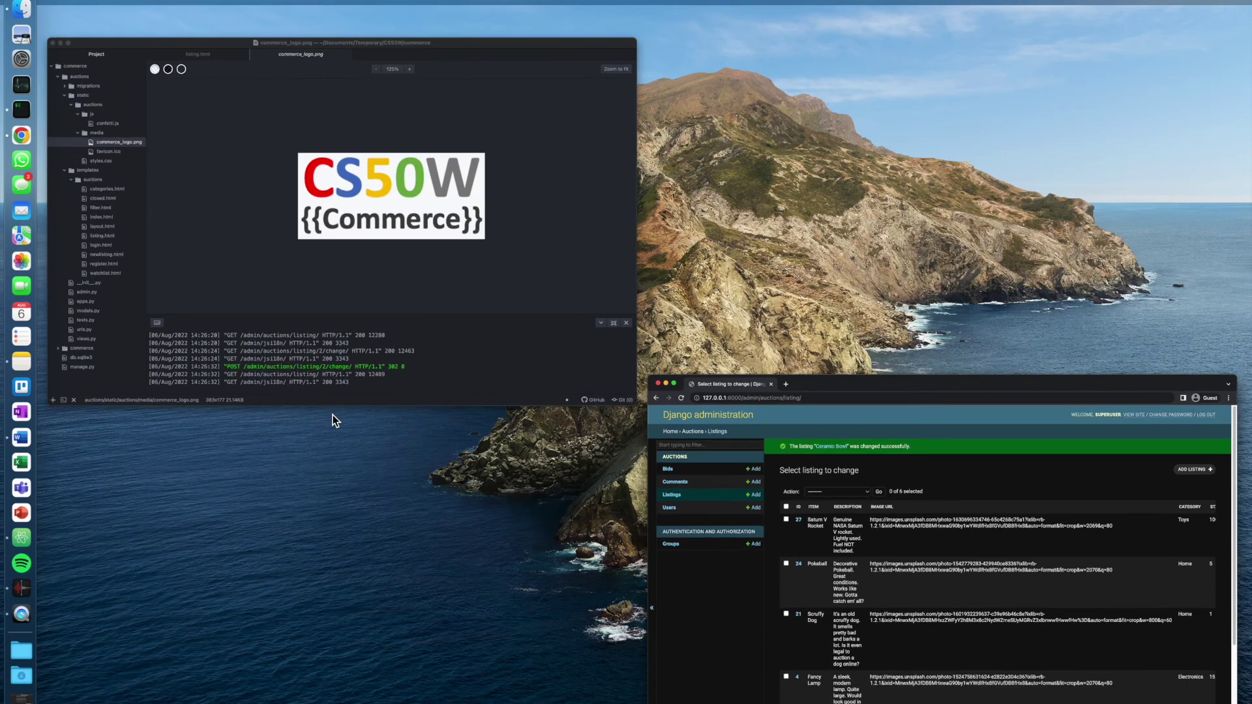
{"action": "left_click", "coordinate": [243, 316]}
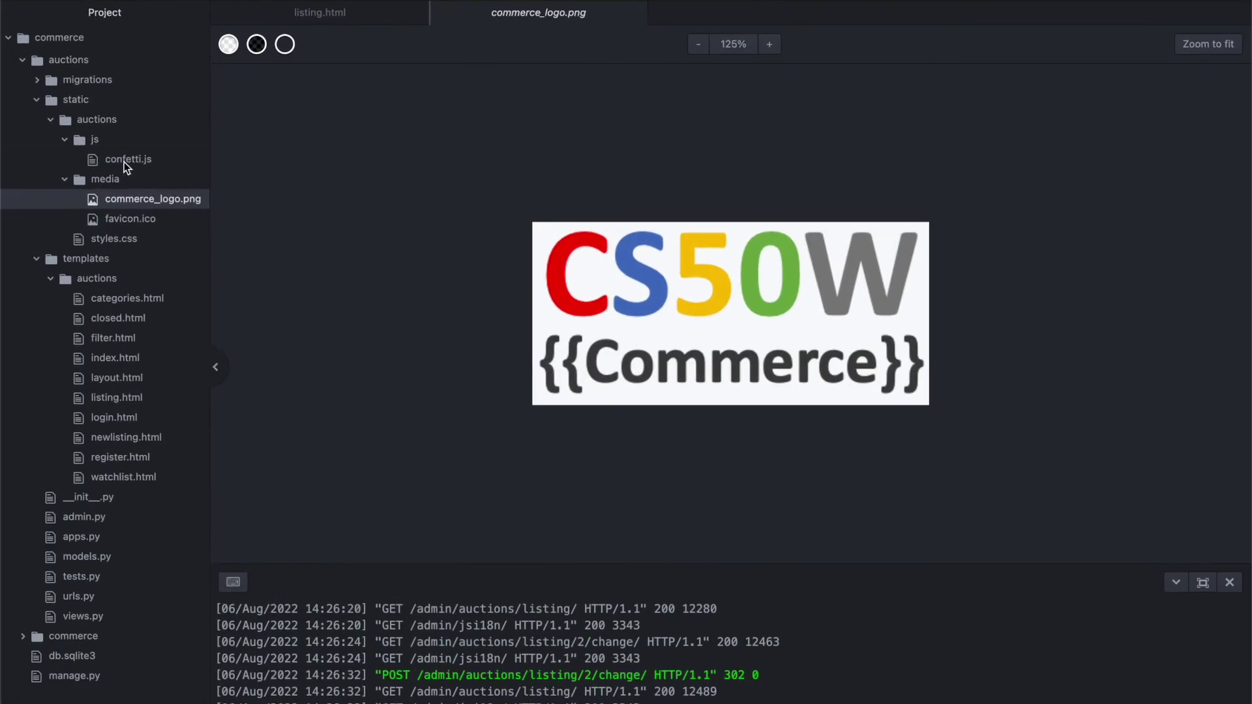
{"action": "left_click", "coordinate": [109, 133]}
{"action": "left_click_drag", "start_coordinate": [1159, 67], "coordinate": [1024, 293]}
{"action": "left_click", "coordinate": [174, 199]}
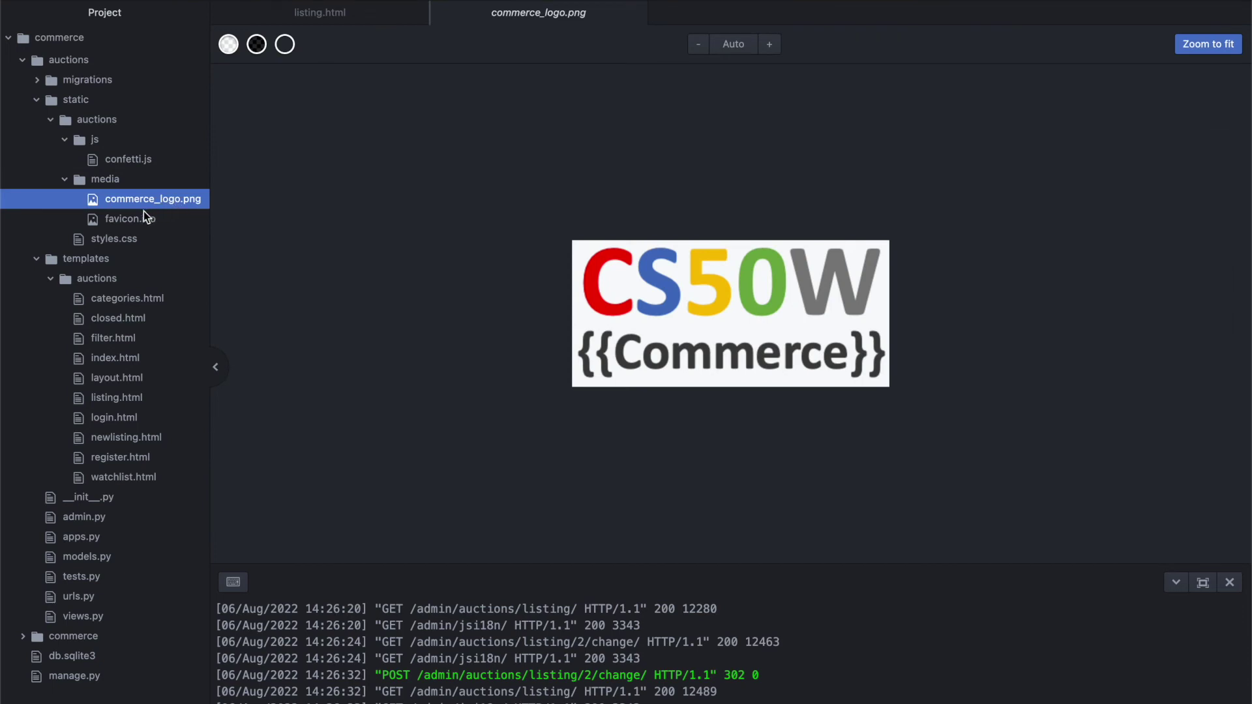
{"action": "left_click", "coordinate": [132, 219]}
{"action": "left_click", "coordinate": [116, 241]}
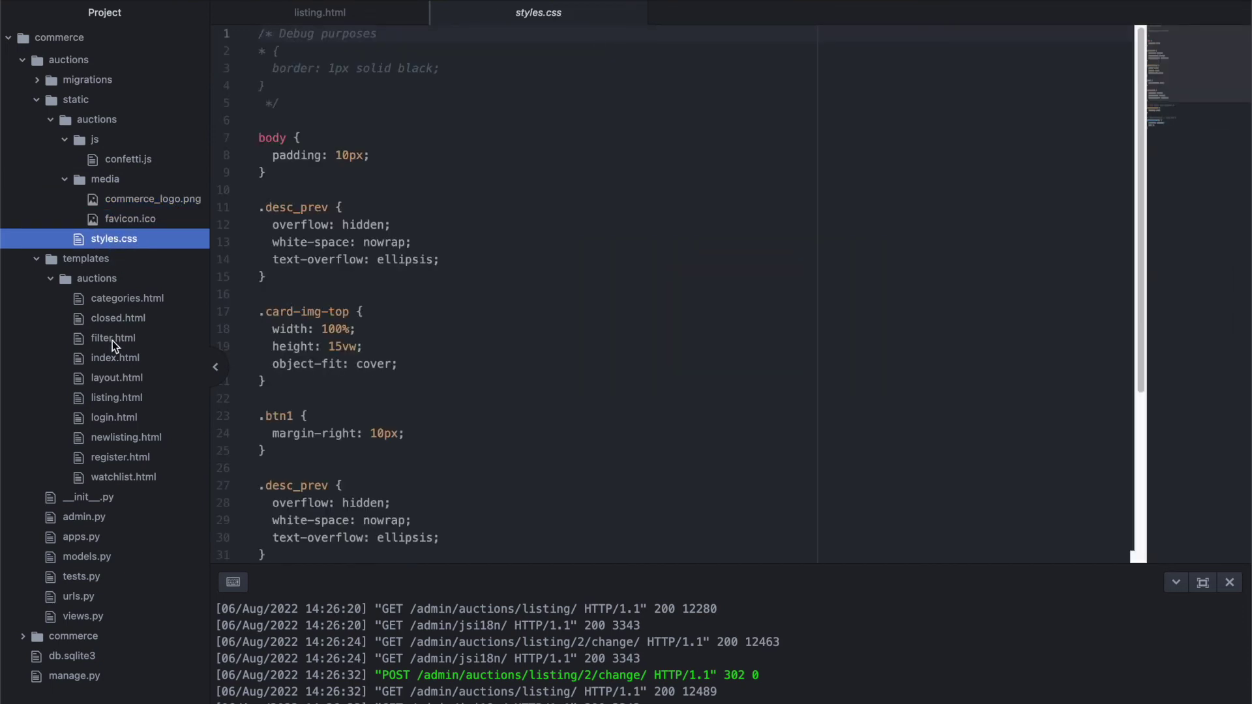
Open layout.html, then listing.html scrolled to its listing properties markup
{"action": "left_click", "coordinate": [112, 377]}
{"action": "left_click_drag", "start_coordinate": [1153, 58], "coordinate": [1133, 190]}
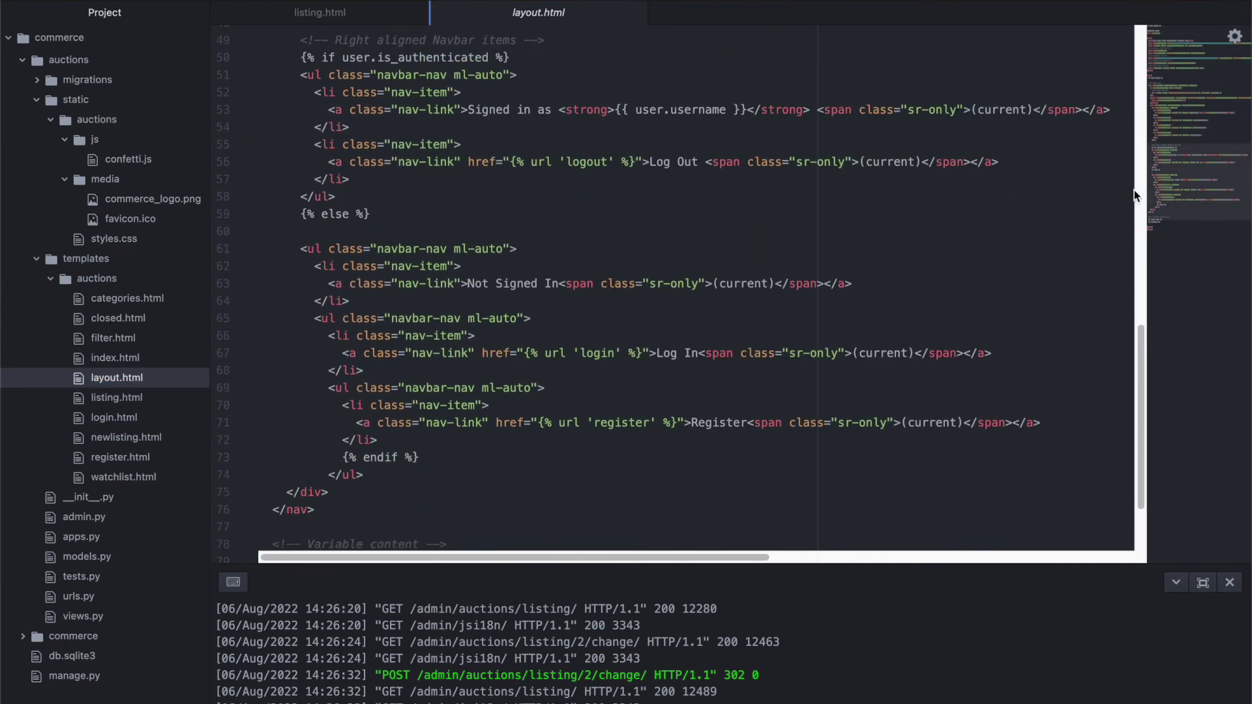
{"action": "left_click", "coordinate": [117, 398]}
{"action": "left_click_drag", "start_coordinate": [1208, 241], "coordinate": [1202, 167]}
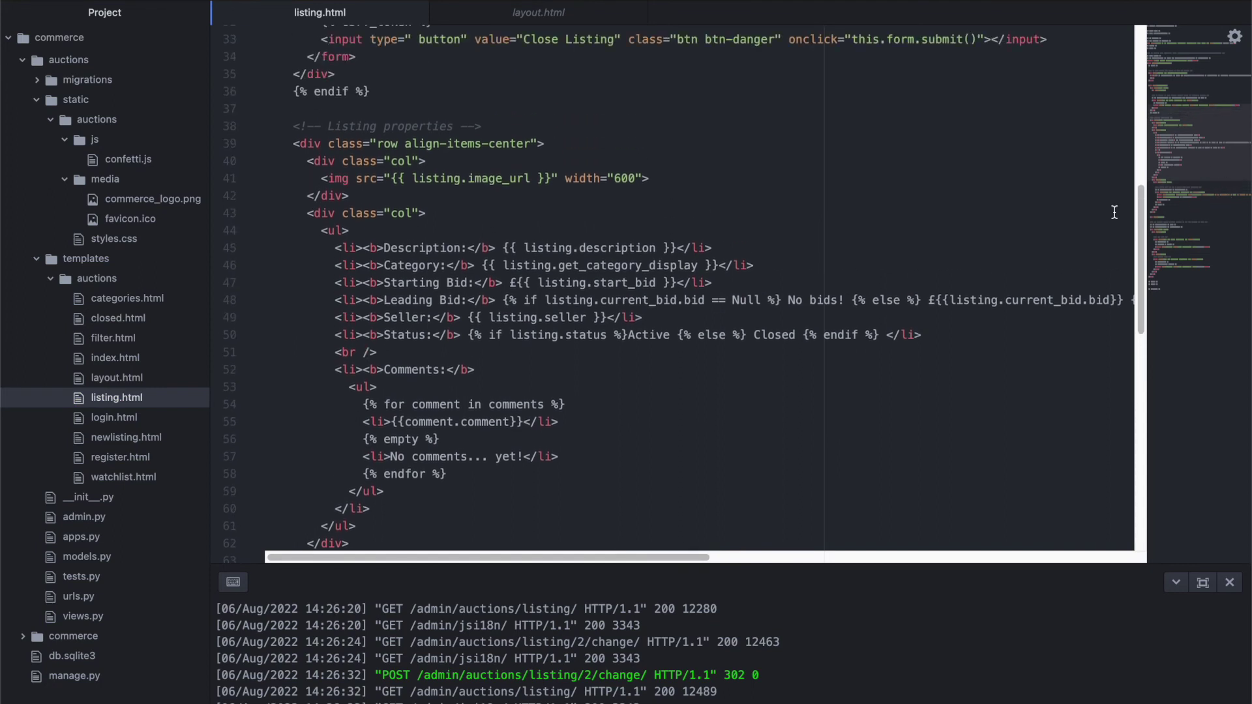
View admin.py, then highlight models.py's watchlist ManyToManyField and current-bid ForeignKey
{"action": "left_click", "coordinate": [100, 516]}
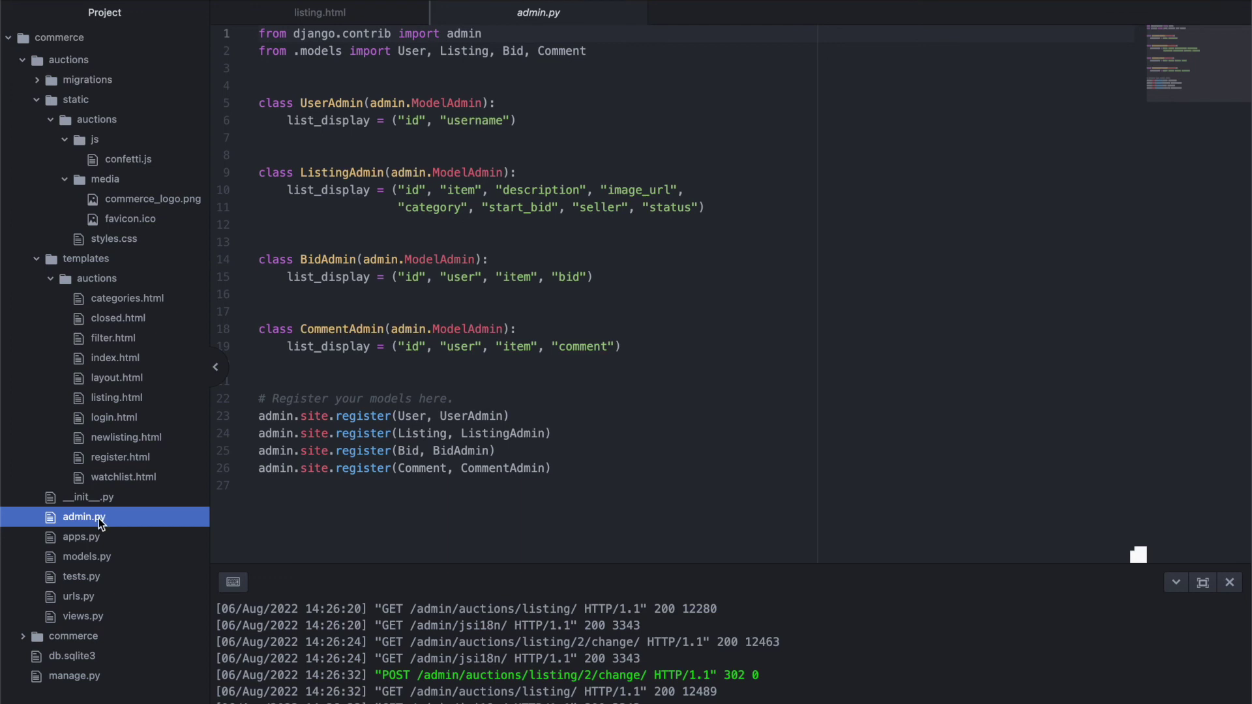
{"action": "left_click", "coordinate": [93, 555]}
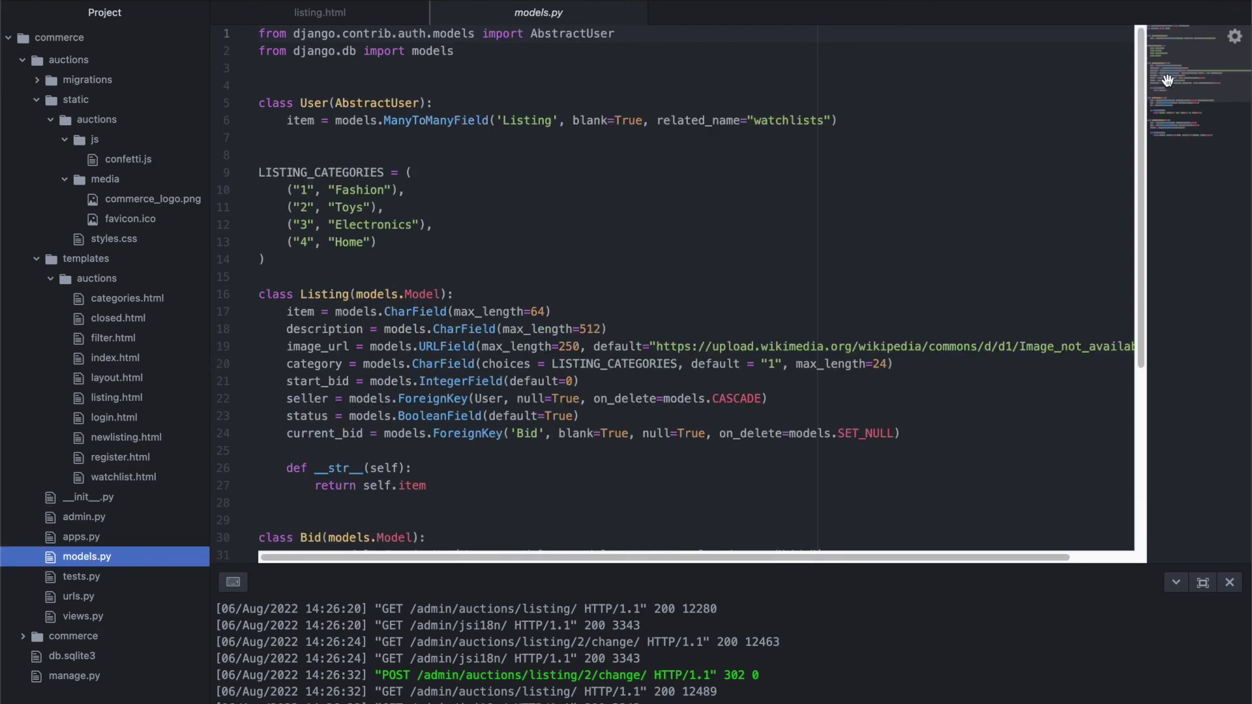
{"action": "scroll", "coordinate": [1179, 79], "scroll_direction": "down", "scroll_amount": 1}
{"action": "scroll", "coordinate": [1180, 78], "scroll_direction": "down", "scroll_amount": 1}
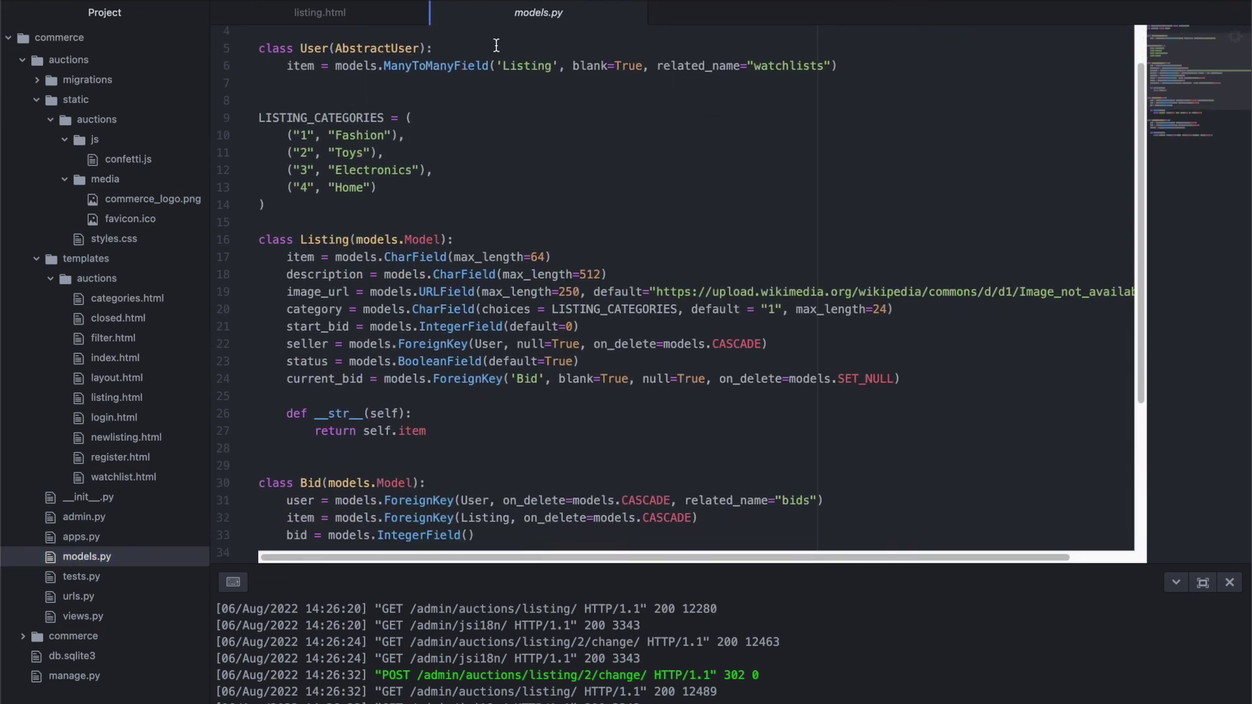
{"action": "double_click", "coordinate": [459, 67]}
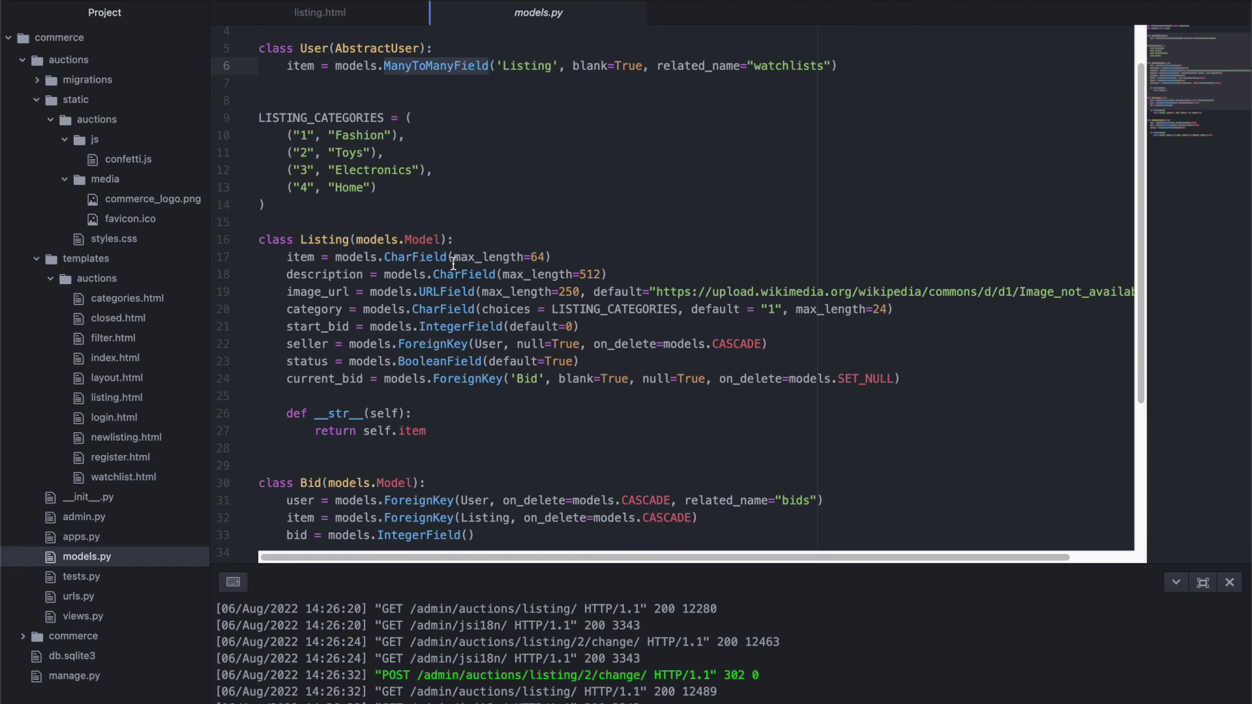
{"action": "double_click", "coordinate": [465, 379]}
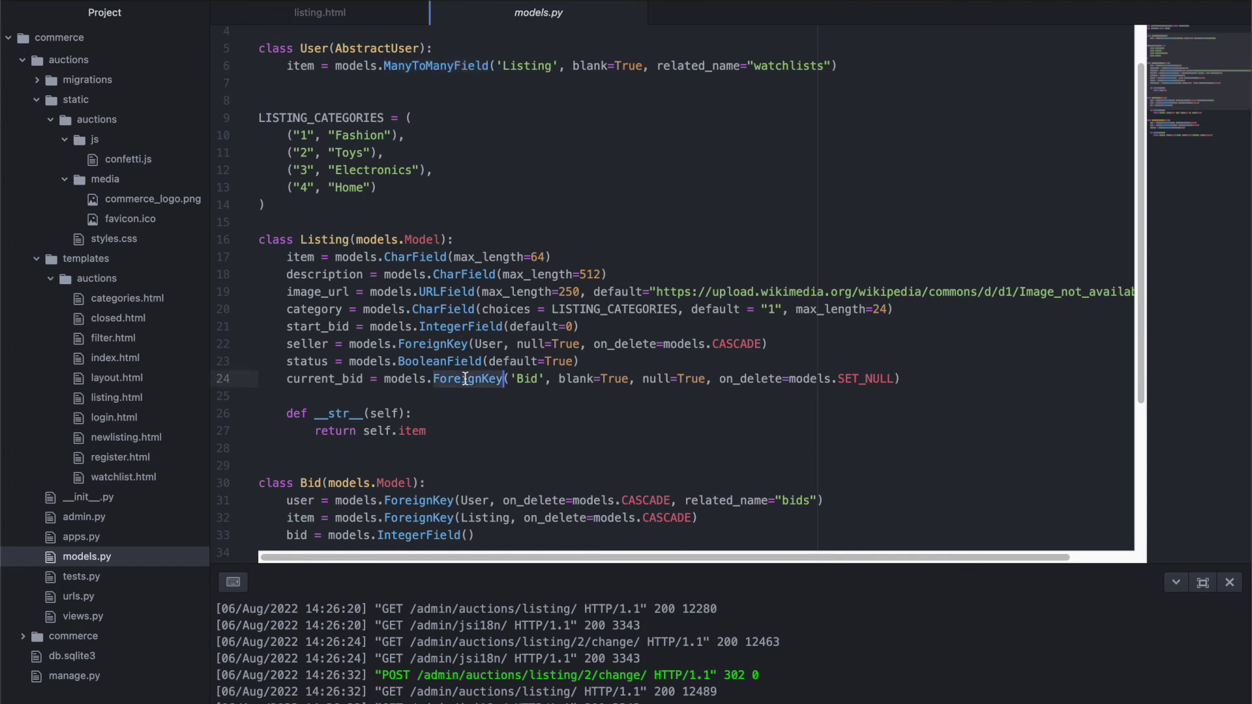
Open urls.py, then views.py scrolled down to the end() and closed() functions
{"action": "left_click", "coordinate": [96, 601]}
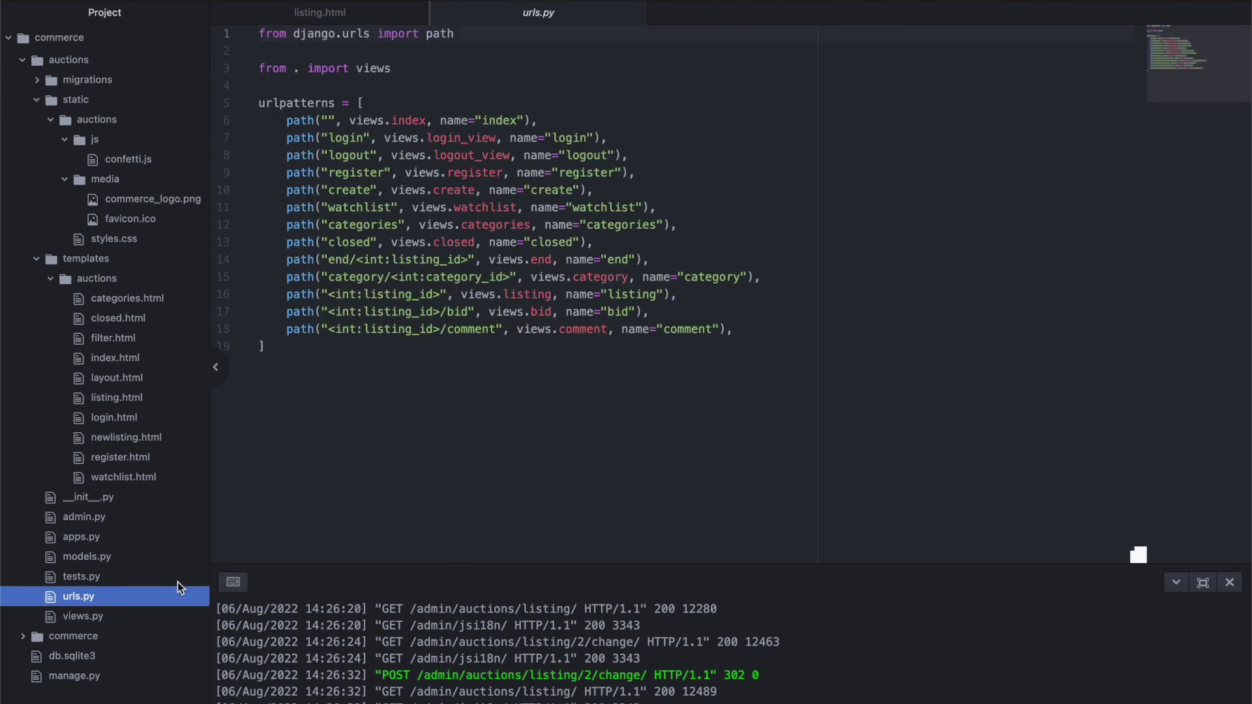
{"action": "left_click", "coordinate": [81, 616]}
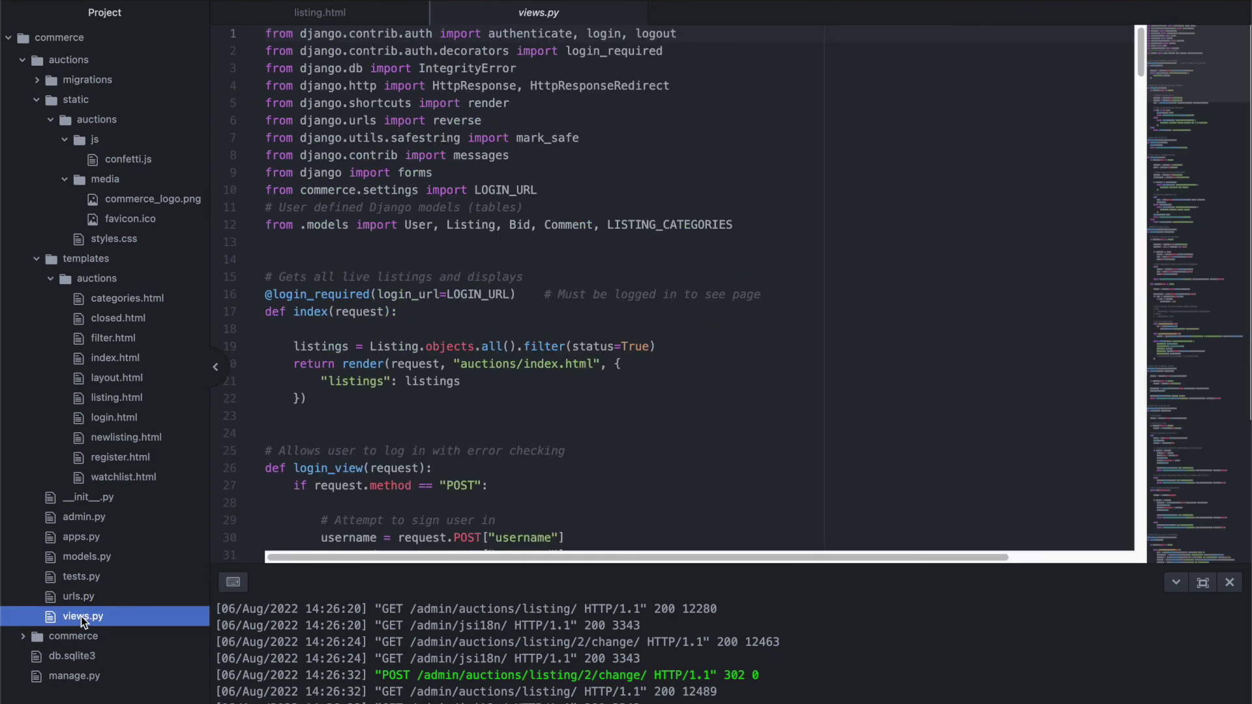
{"action": "left_click", "coordinate": [1182, 81]}
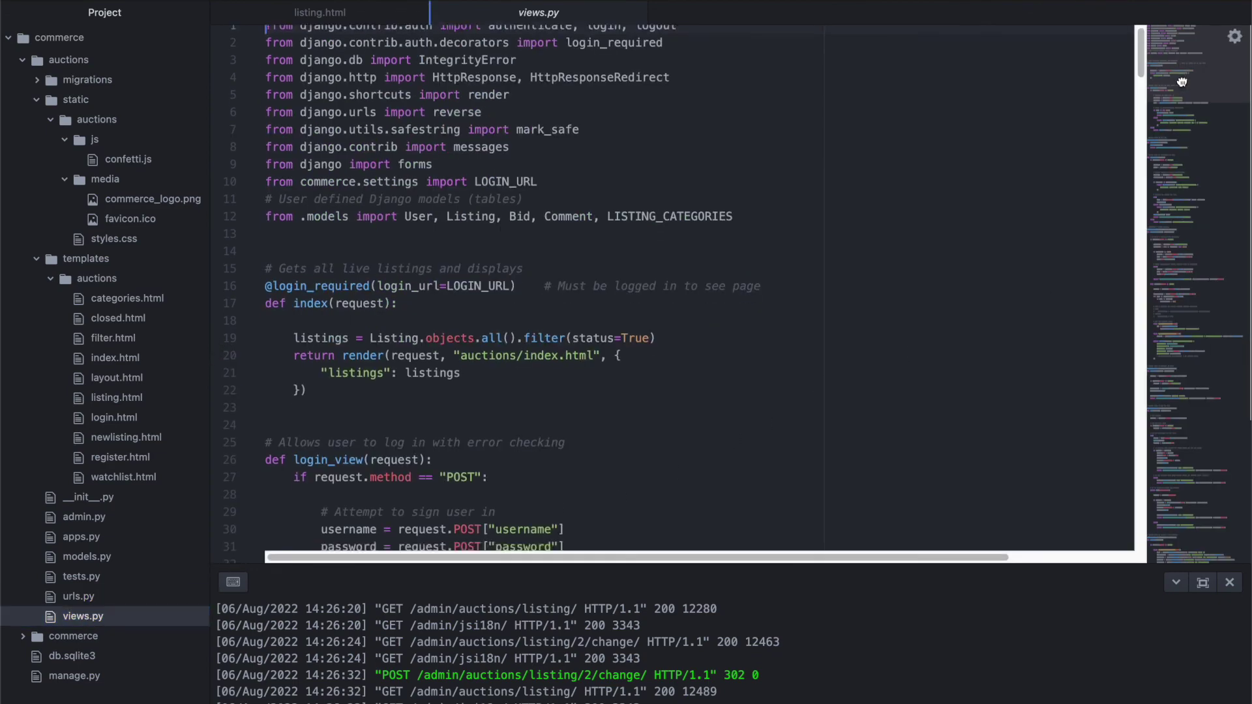
{"action": "left_click_drag", "start_coordinate": [1182, 82], "coordinate": [1190, 554]}
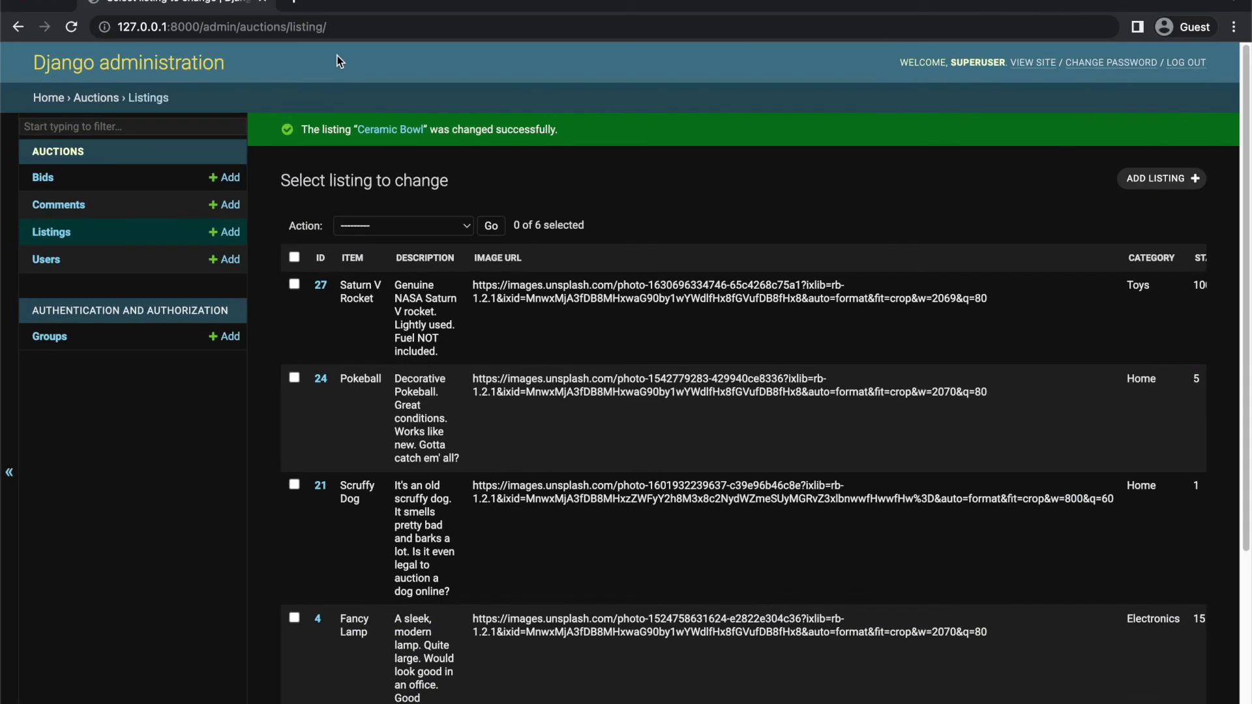
Remove the /admin path from the address to load the site's home page
{"action": "left_click", "coordinate": [352, 27]}
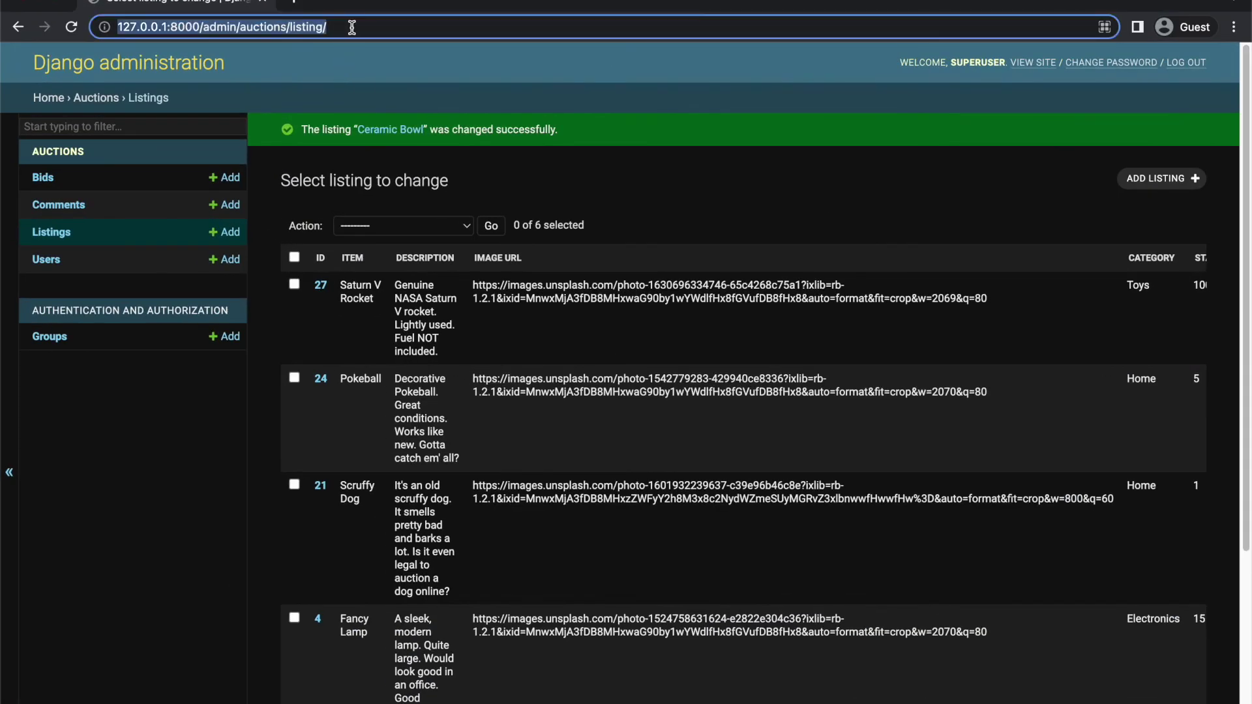
{"action": "left_click_drag", "start_coordinate": [352, 27], "coordinate": [219, 24]}
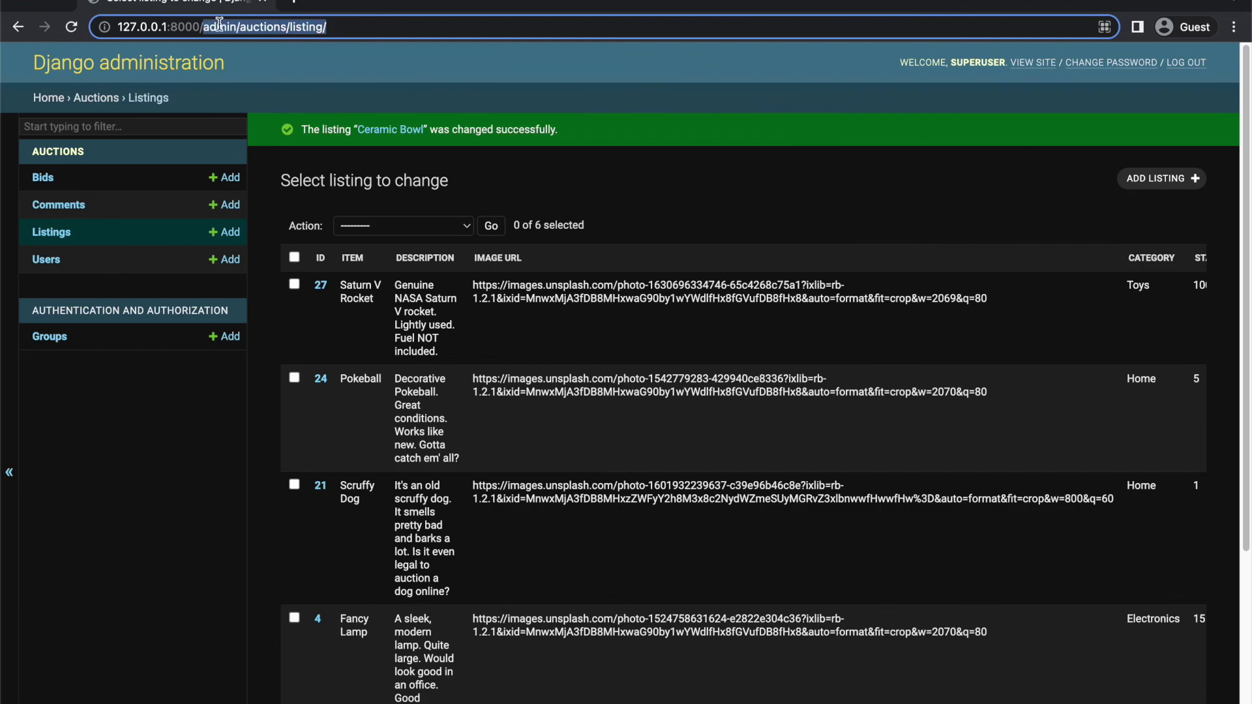
{"action": "key", "text": "BackSpace"}
{"action": "key", "text": "Return"}
Go to View Closed Listings and open the closed Scruffy Dog listing
{"action": "left_click", "coordinate": [576, 220]}
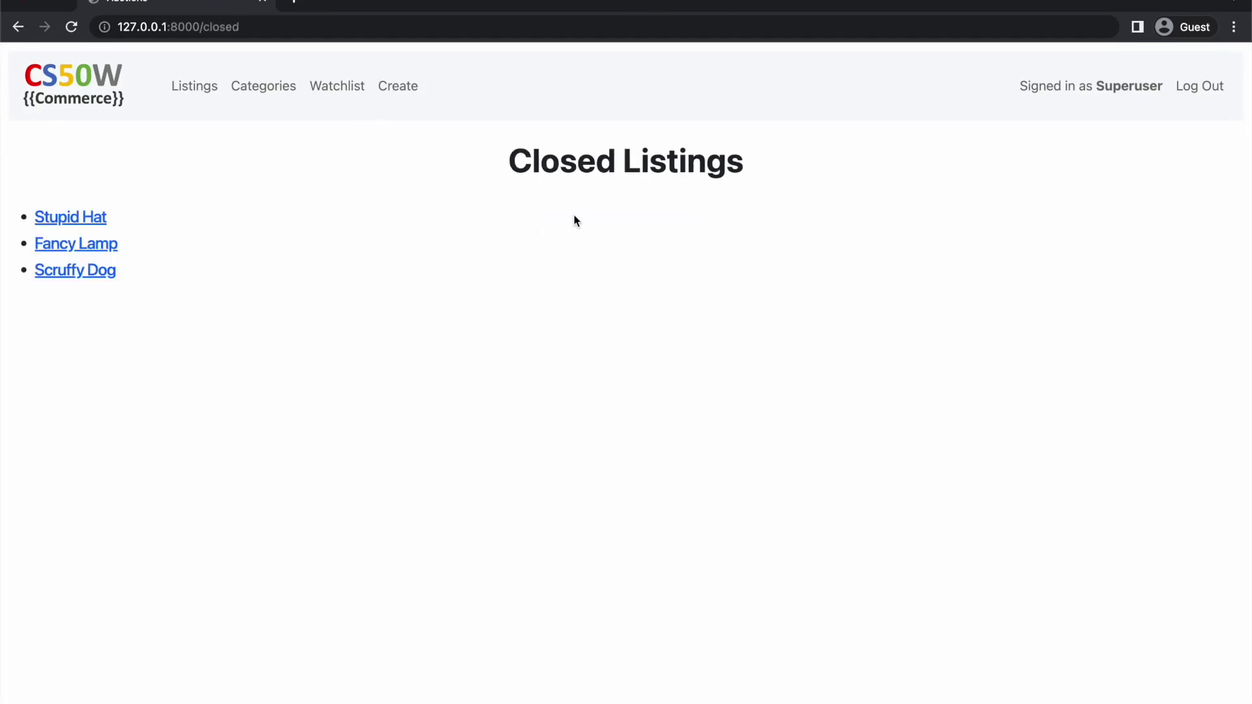
{"action": "left_click", "coordinate": [49, 271]}
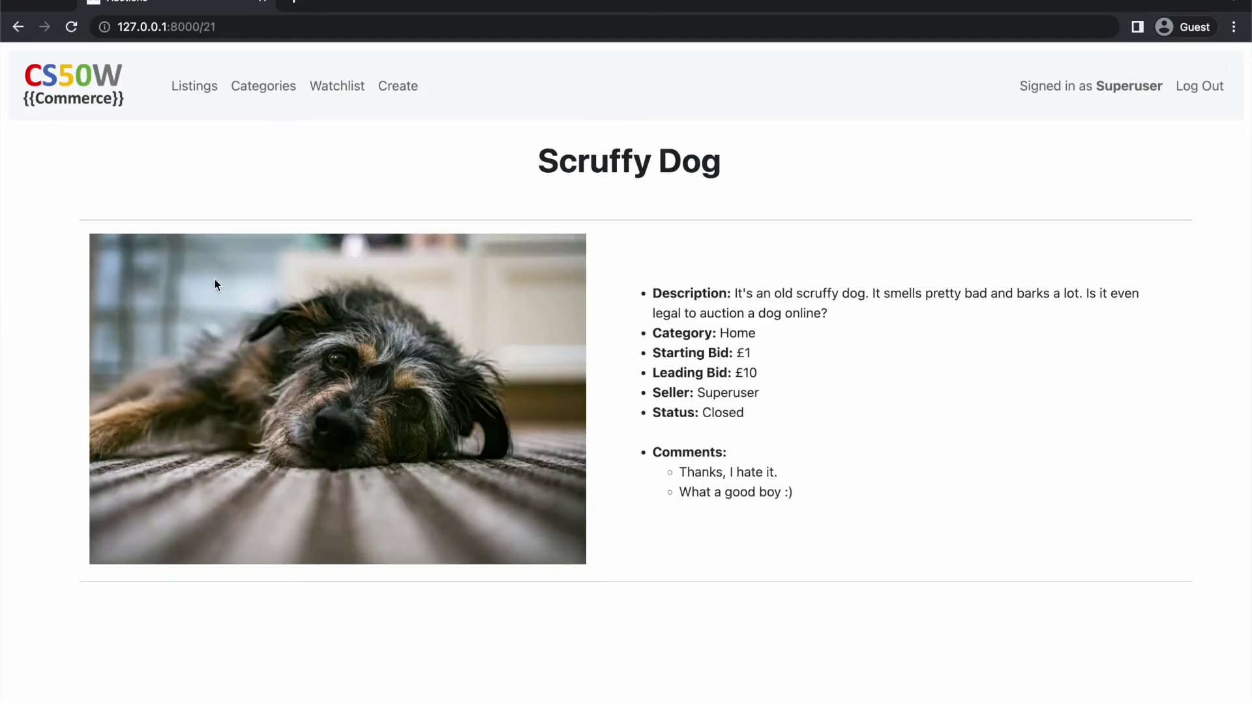
{"action": "left_click_drag", "start_coordinate": [722, 162], "coordinate": [516, 170]}
{"action": "left_click", "coordinate": [515, 166]}
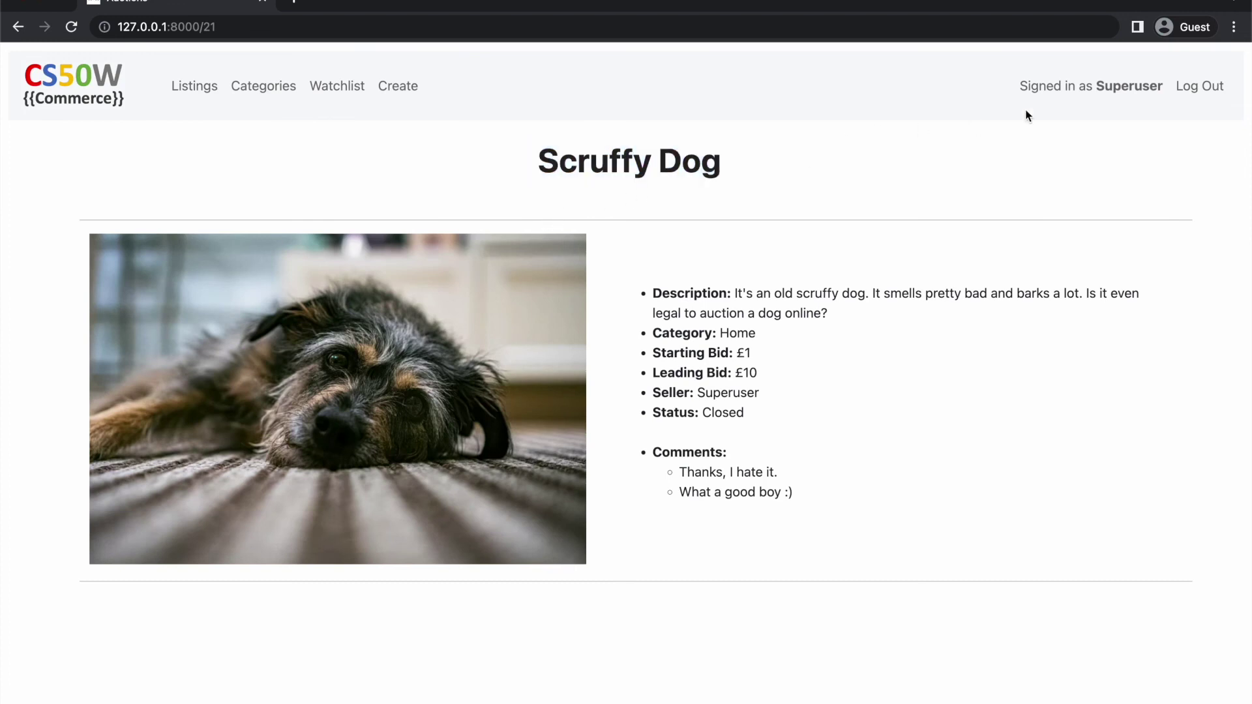